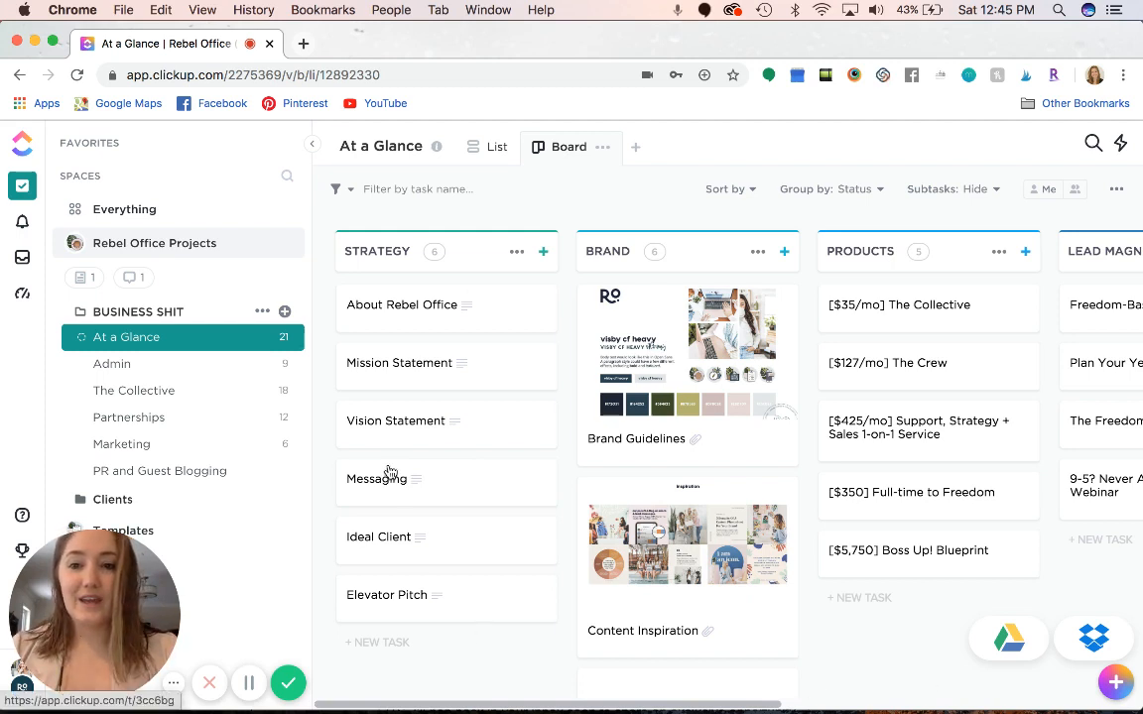
Collapse the BUSINESS SHIT folder and expand it again to show its lists.
scroll(392, 472, down, 1)
scroll(390, 421, up, 1)
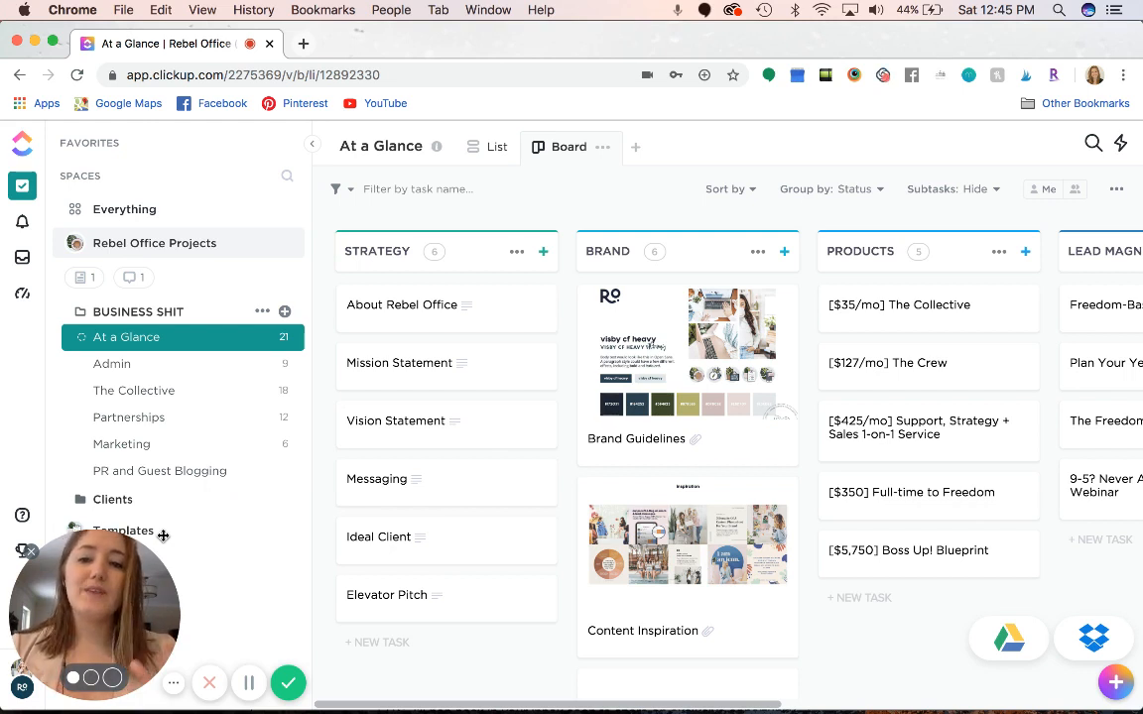
click(115, 314)
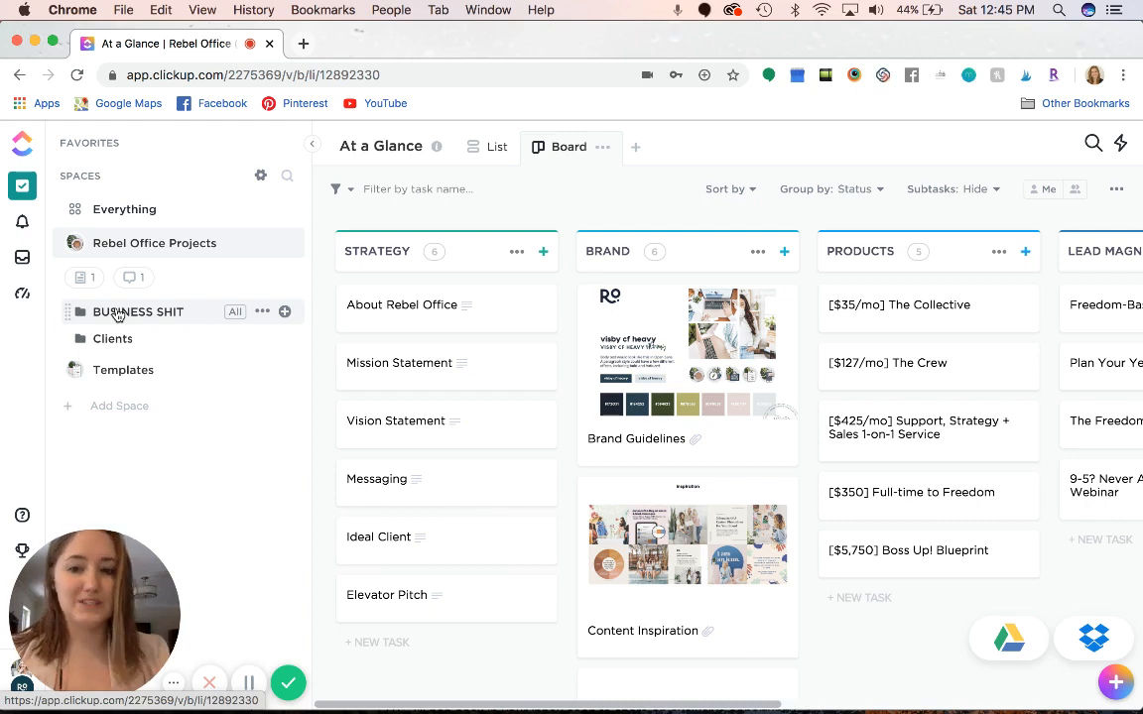
click(117, 313)
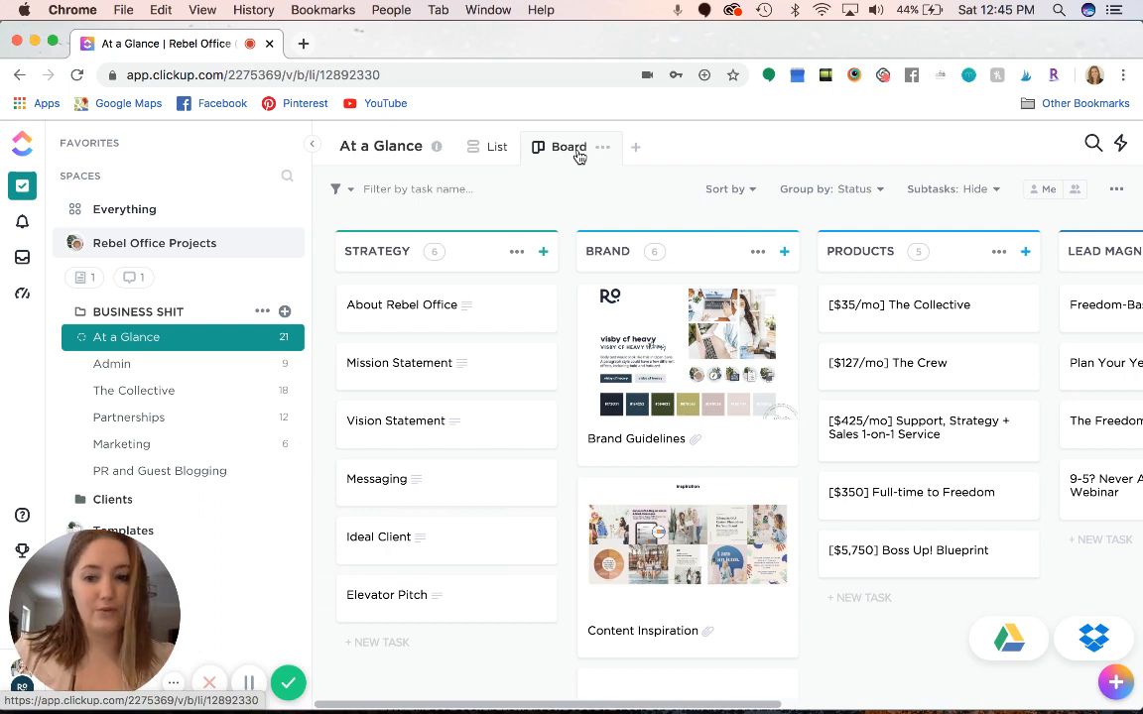
Show the At a Glance list in List view and look through its tasks grouped by status.
click(495, 149)
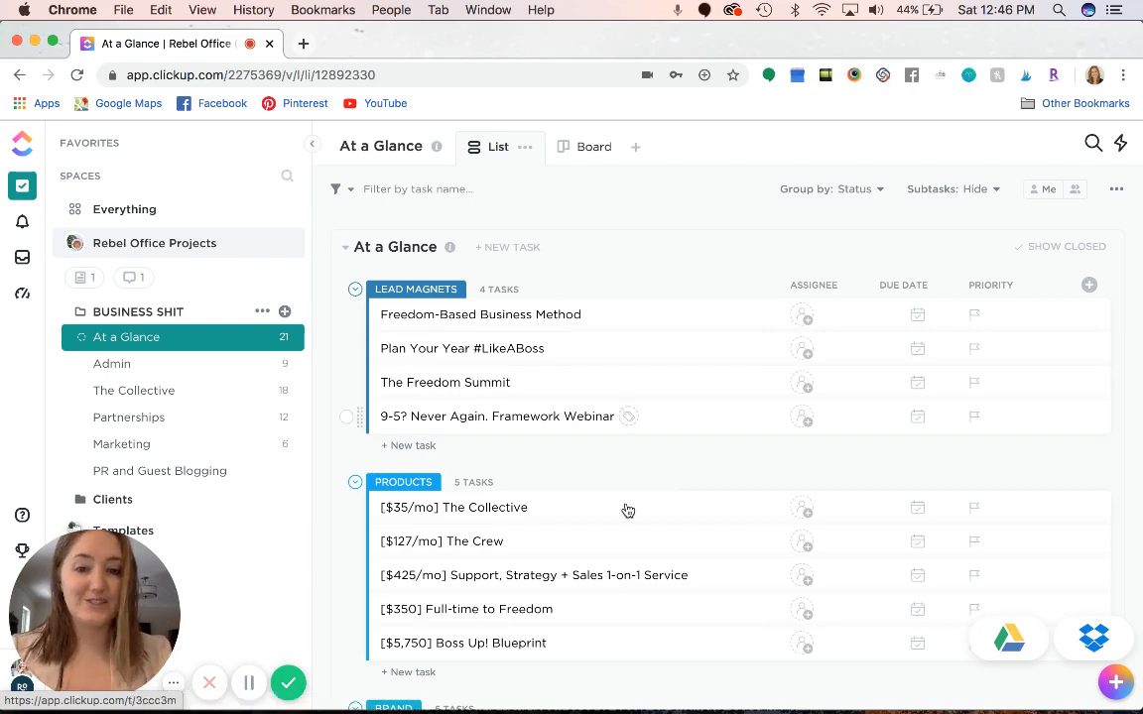
scroll(625, 509, down, 5)
scroll(625, 510, up, 5)
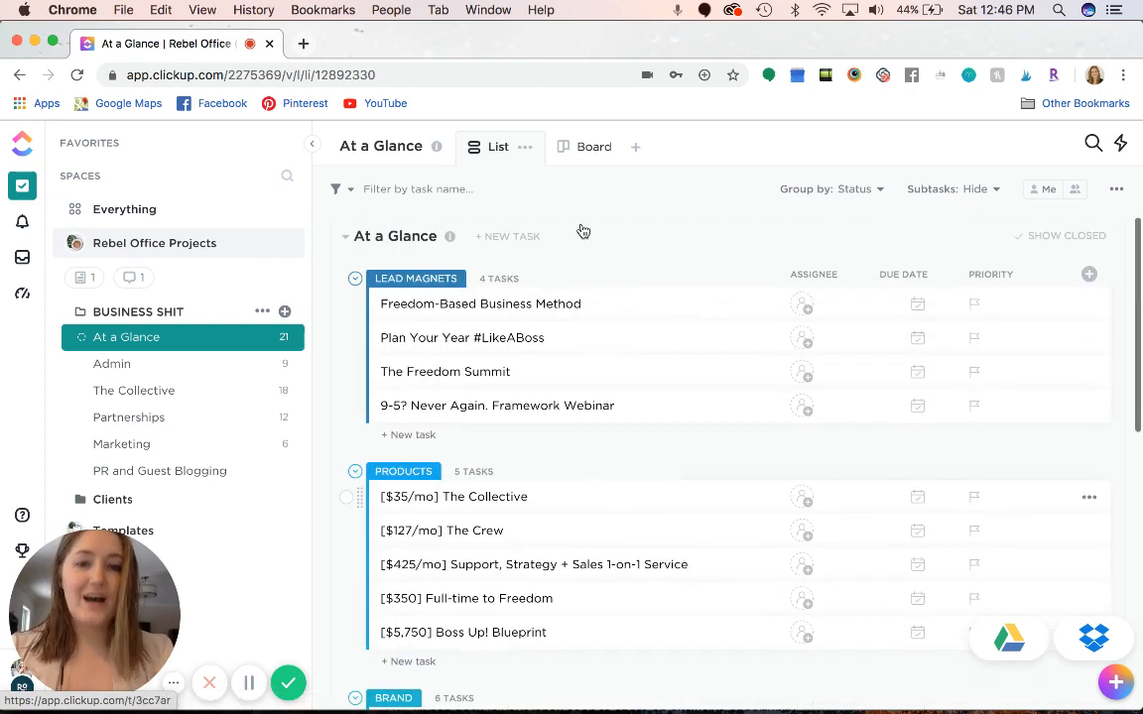
Return At a Glance to Board view, read the About Rebel Office task's description, and close the task.
click(586, 151)
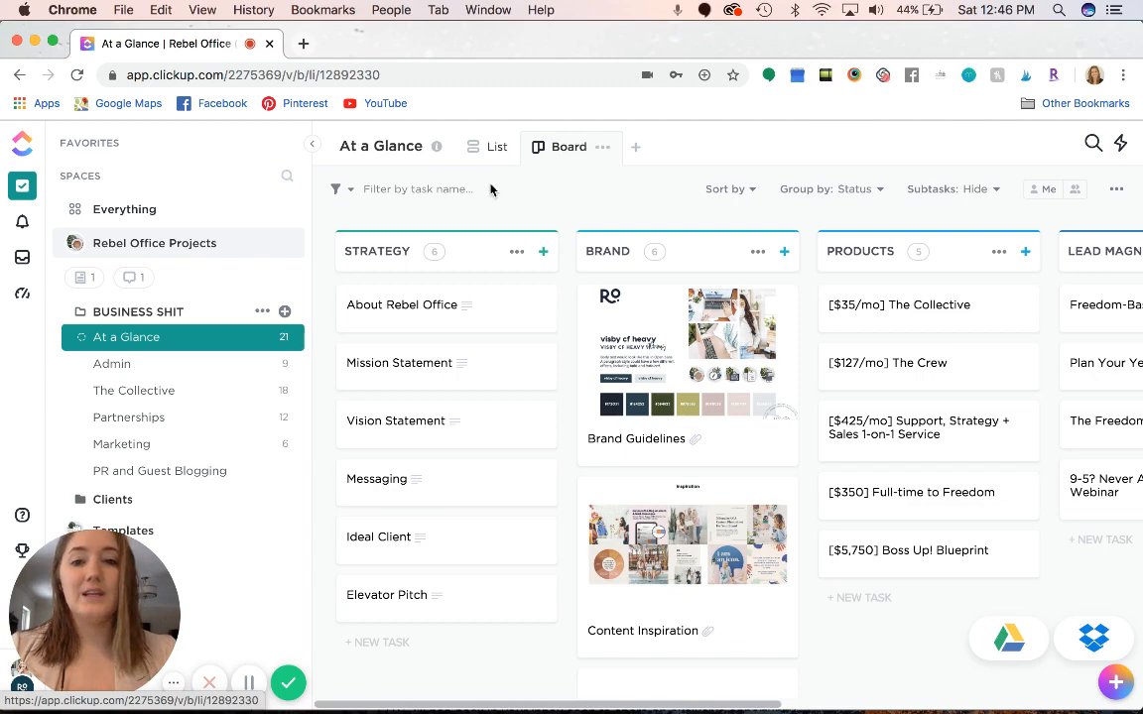
click(398, 313)
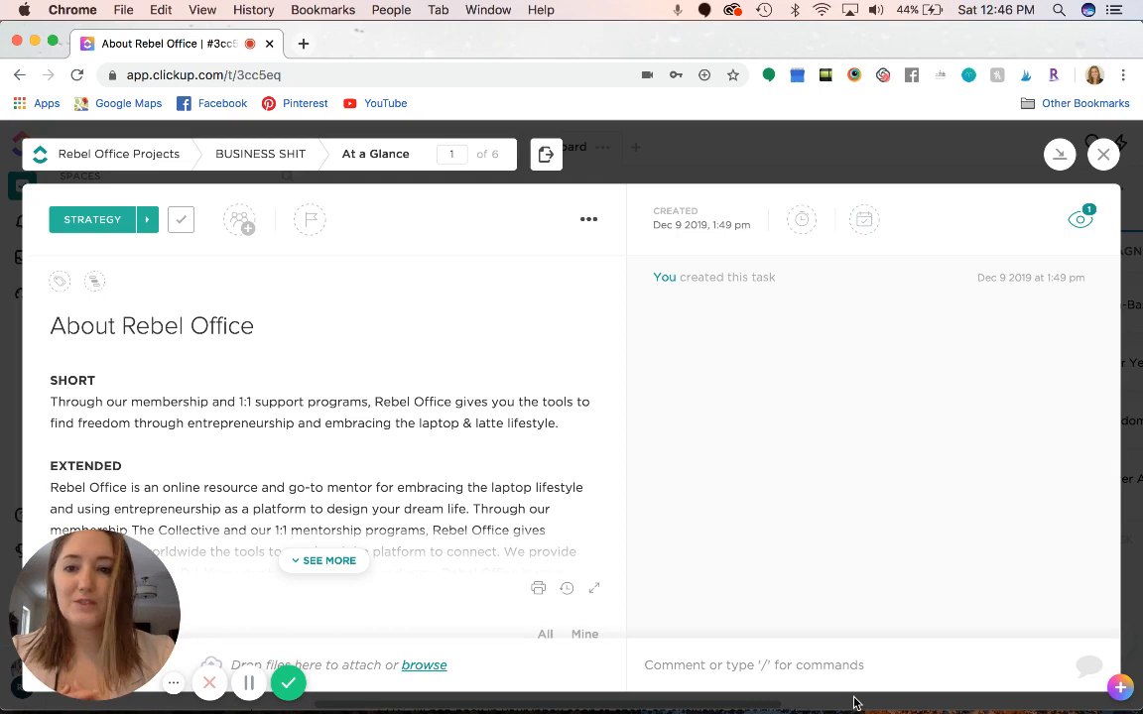
click(1102, 156)
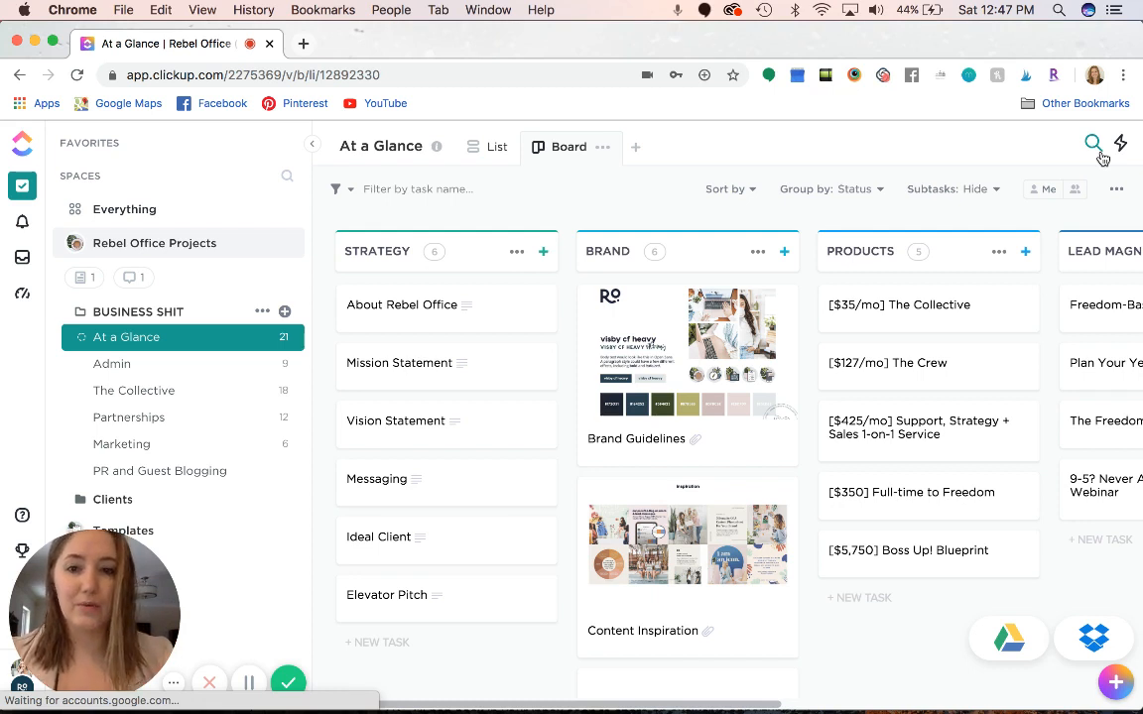
Open the Admin list and look through its Membership, Marketing and General tasks.
click(147, 365)
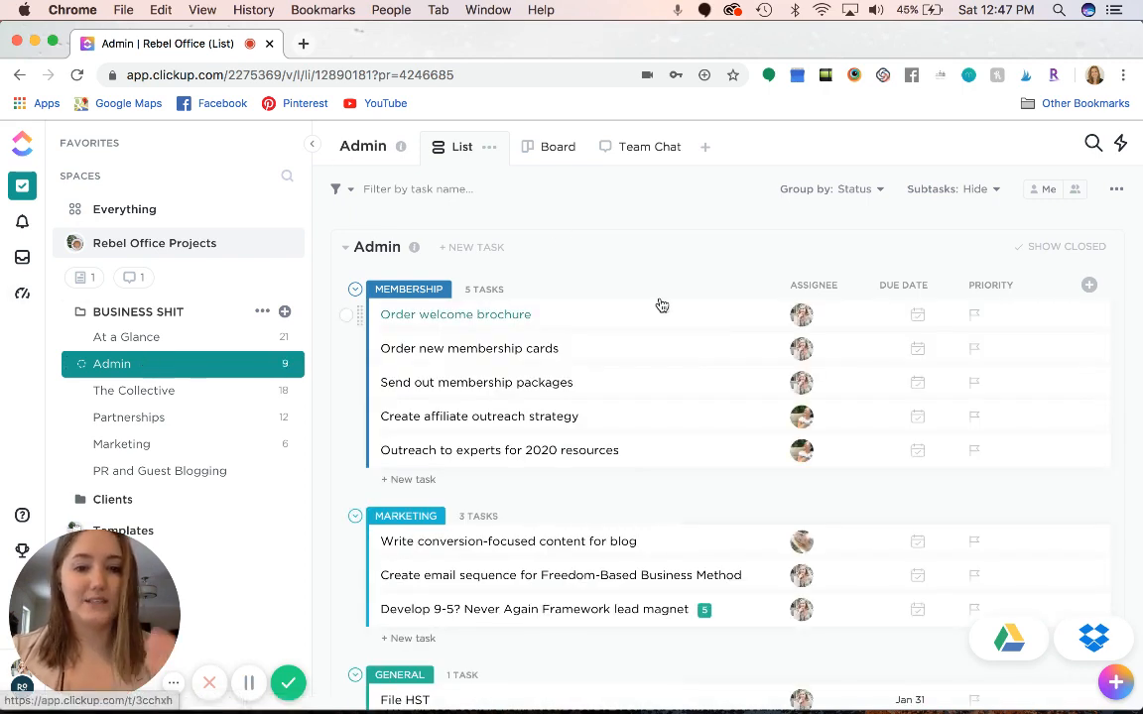
scroll(662, 305, down, 3)
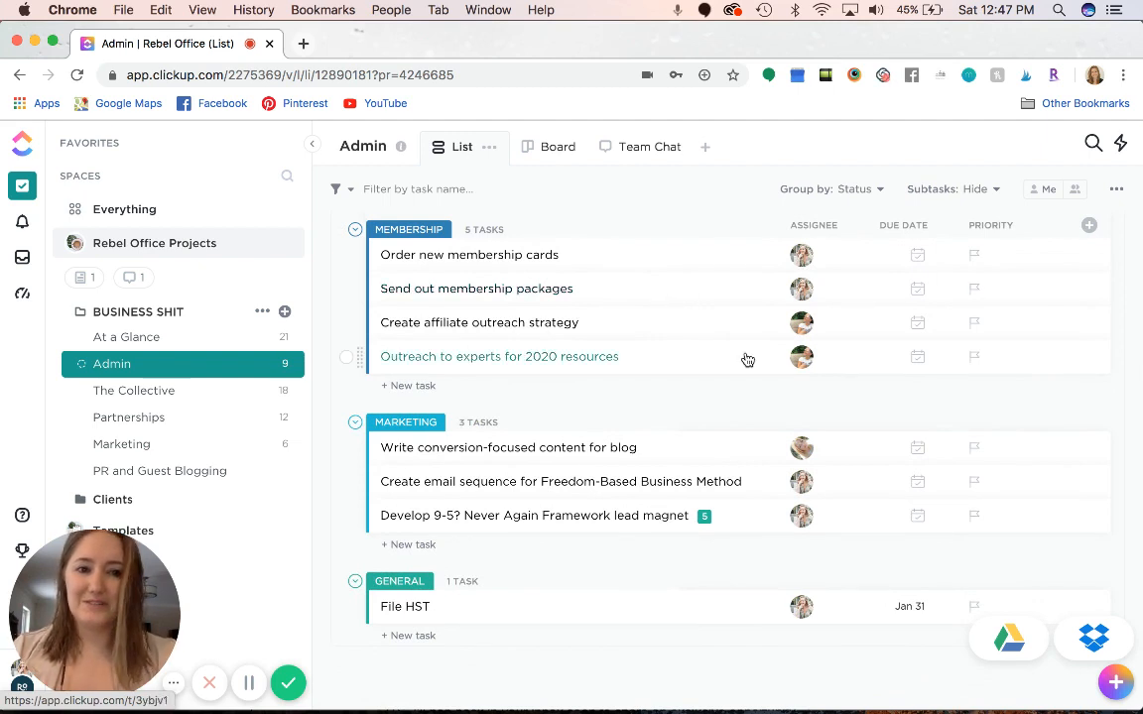
scroll(748, 359, up, 2)
scroll(748, 359, up, 2)
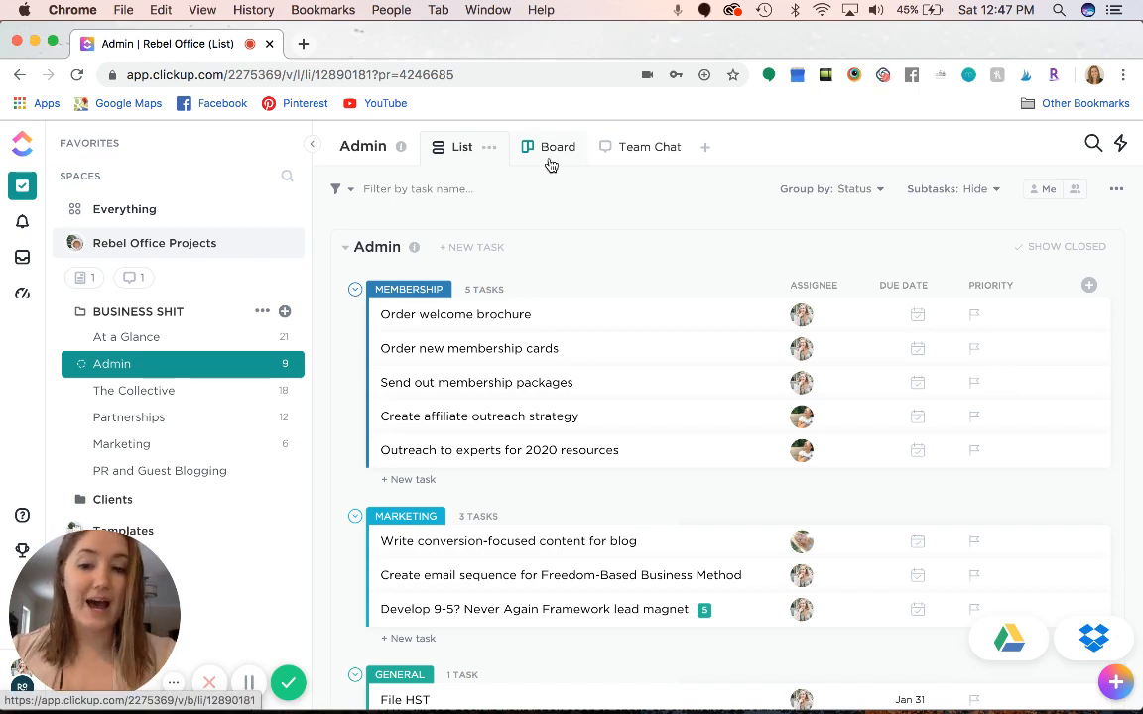
Look at the view types that can be added to the Admin list and open its Team Chat conversation.
click(704, 148)
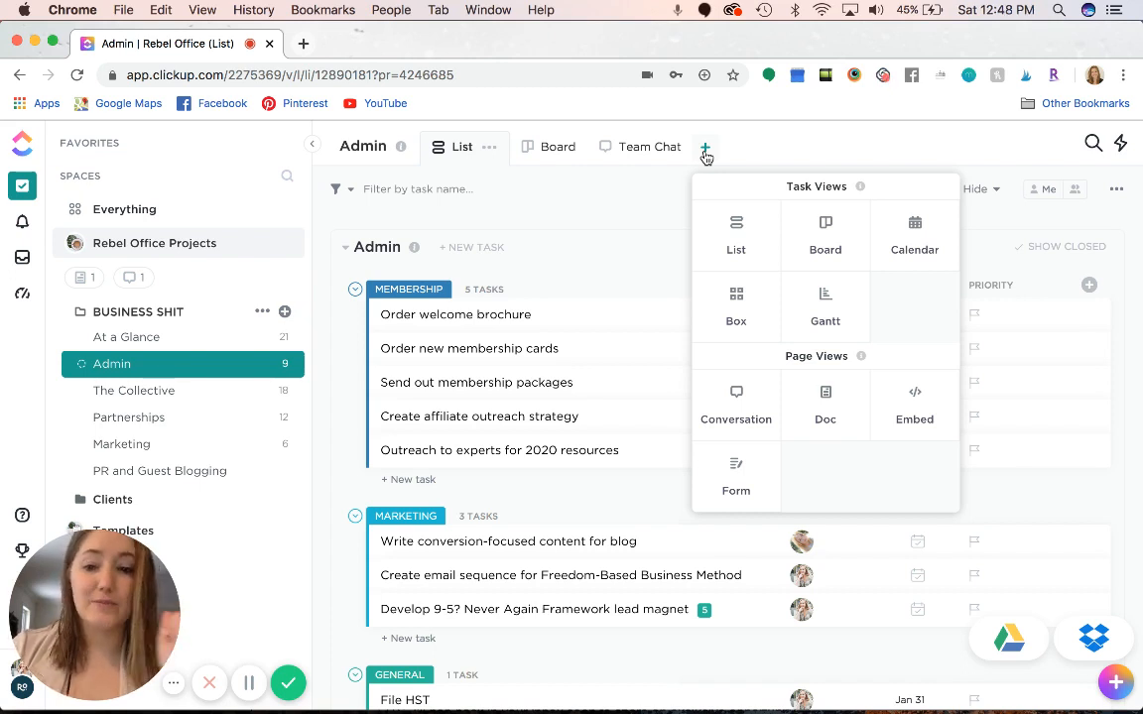
click(627, 146)
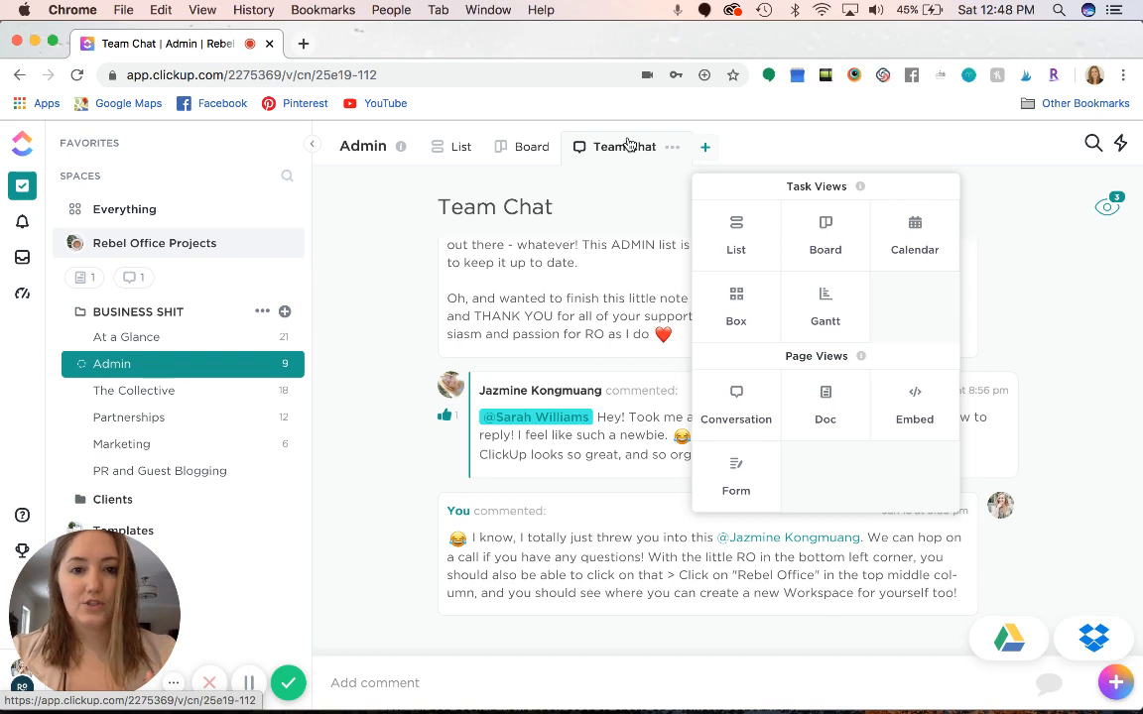
click(708, 147)
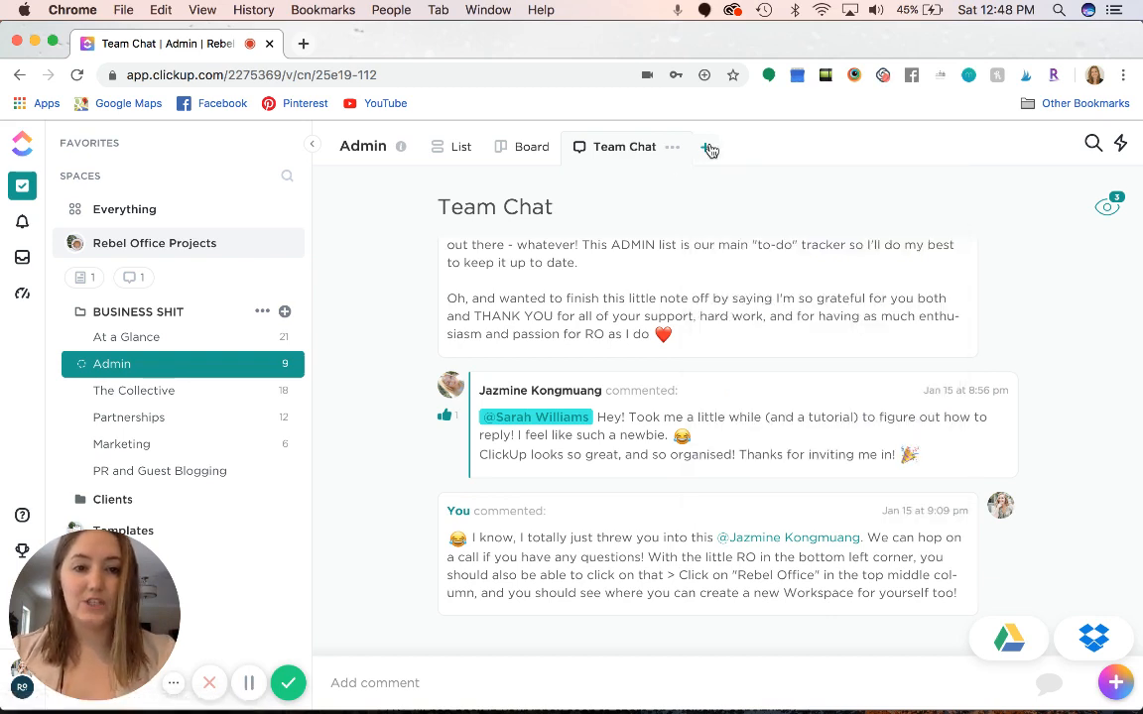
click(710, 148)
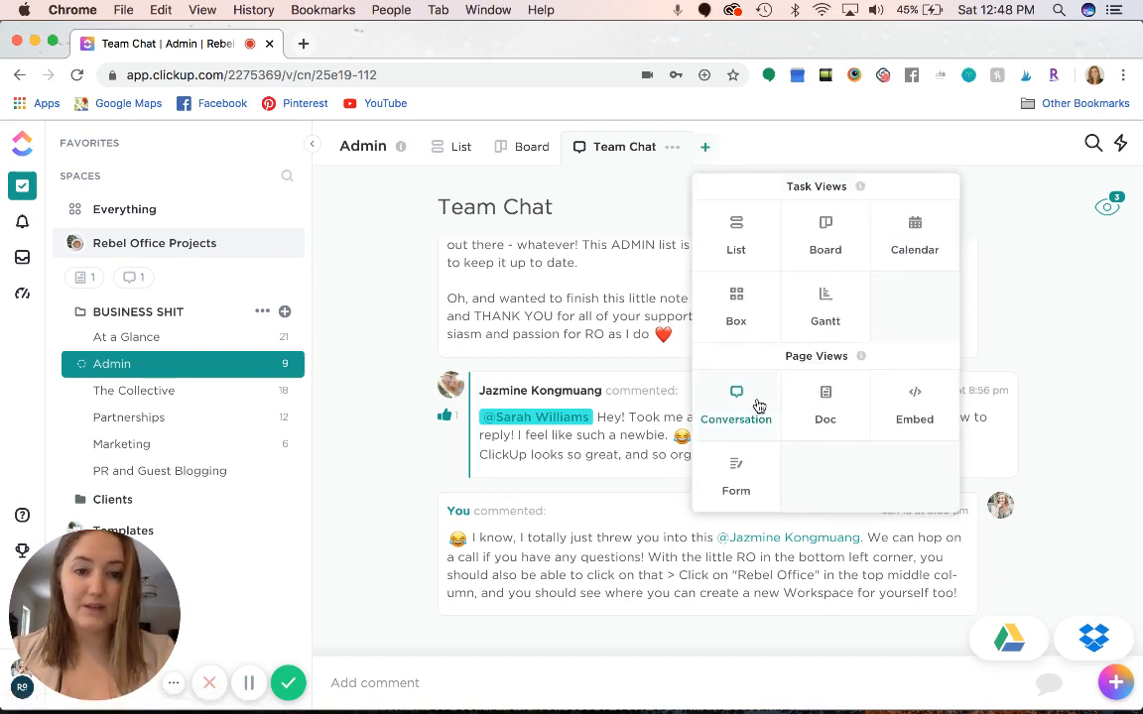
click(357, 250)
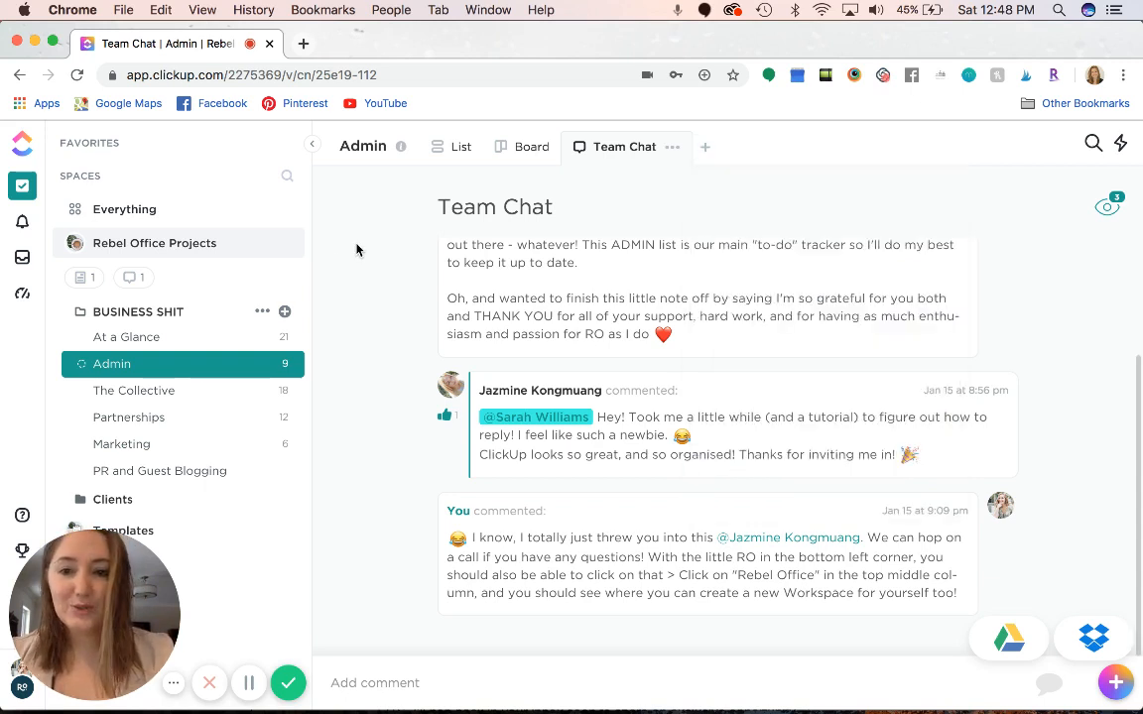
Review The Collective's tasks and progress columns in List view, checking its Board and Experts views as well.
click(163, 391)
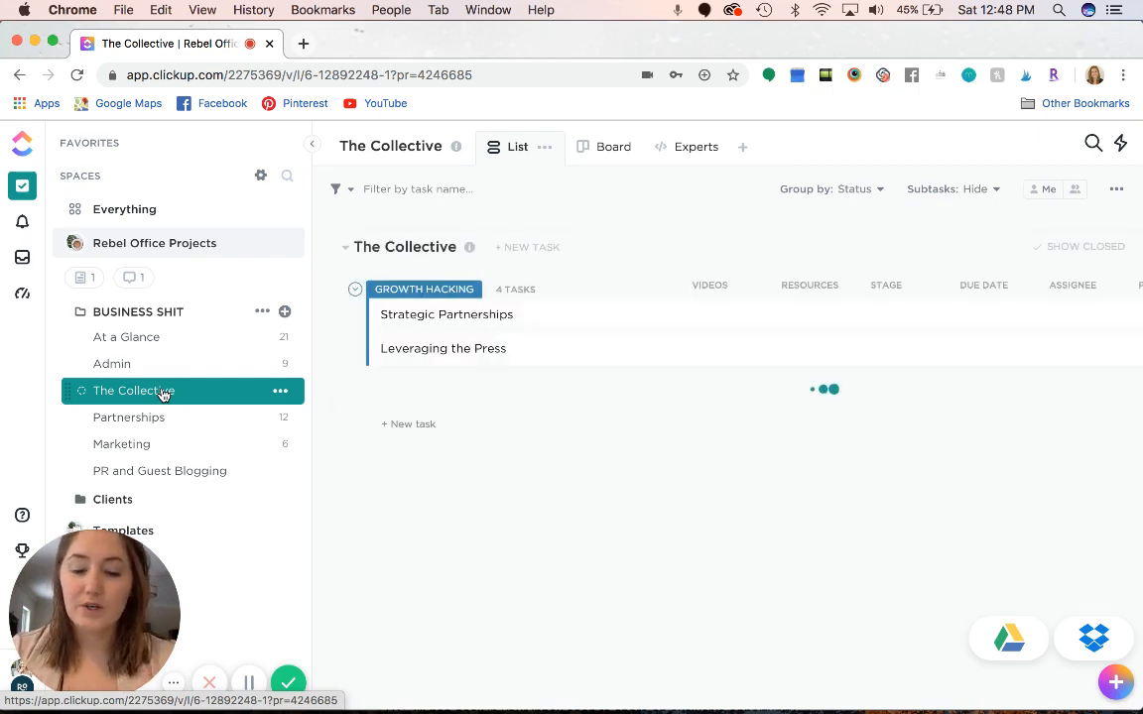
click(600, 149)
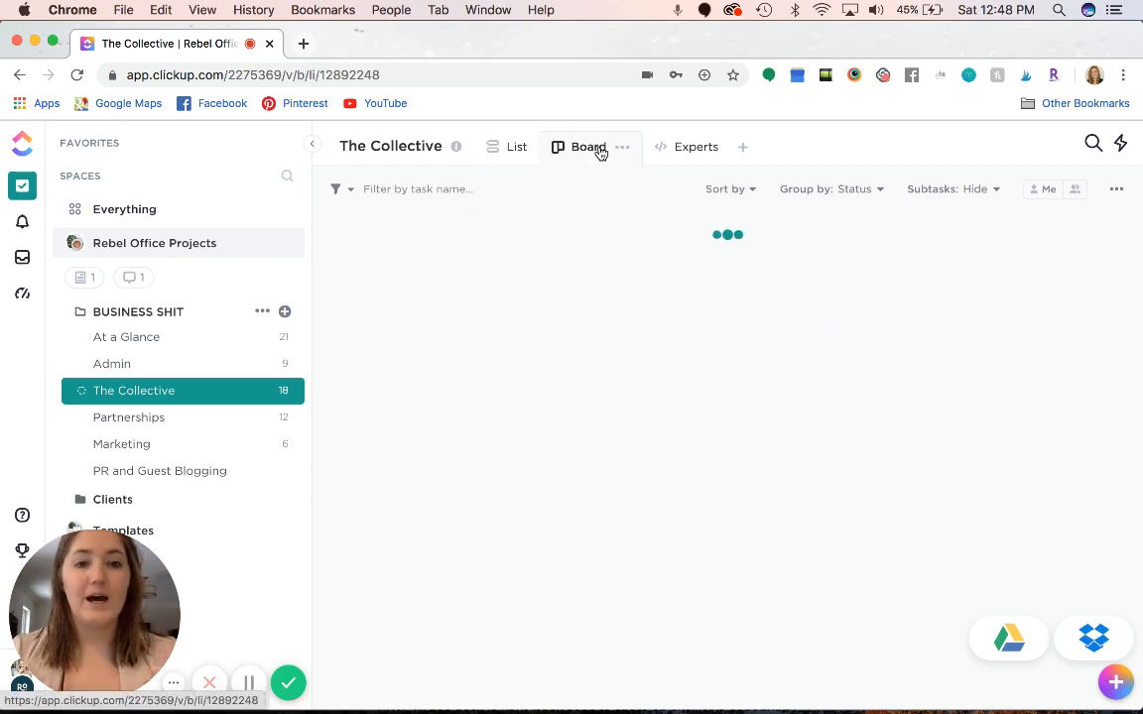
click(524, 147)
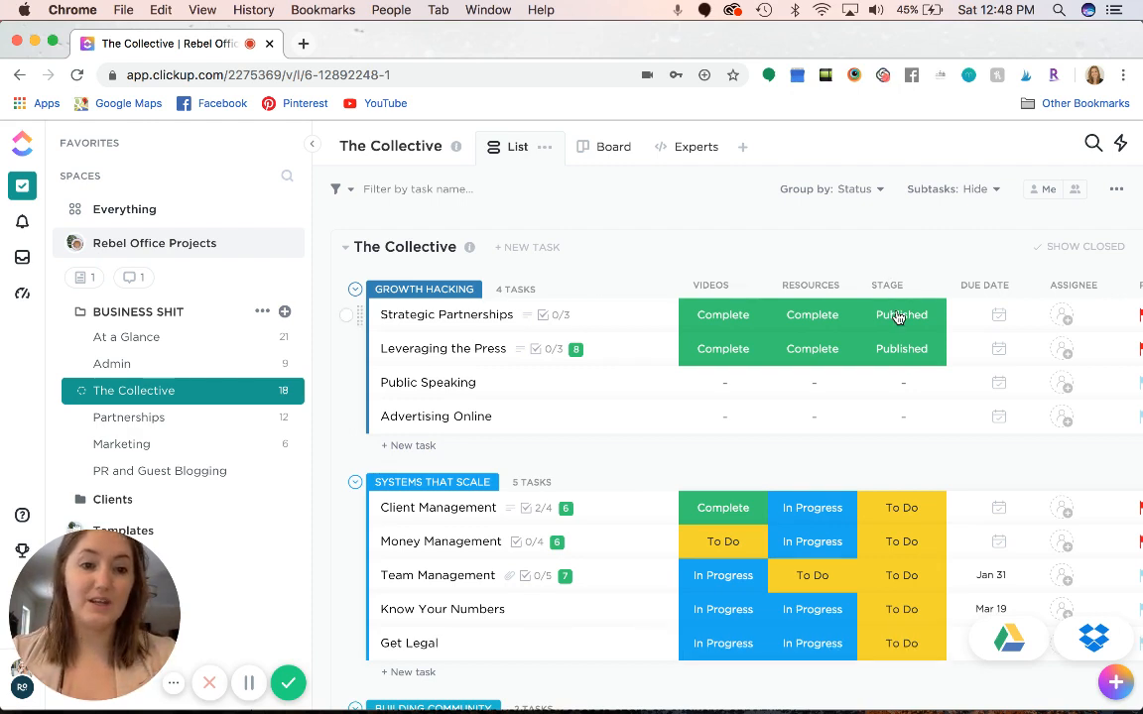
scroll(813, 474, down, 5)
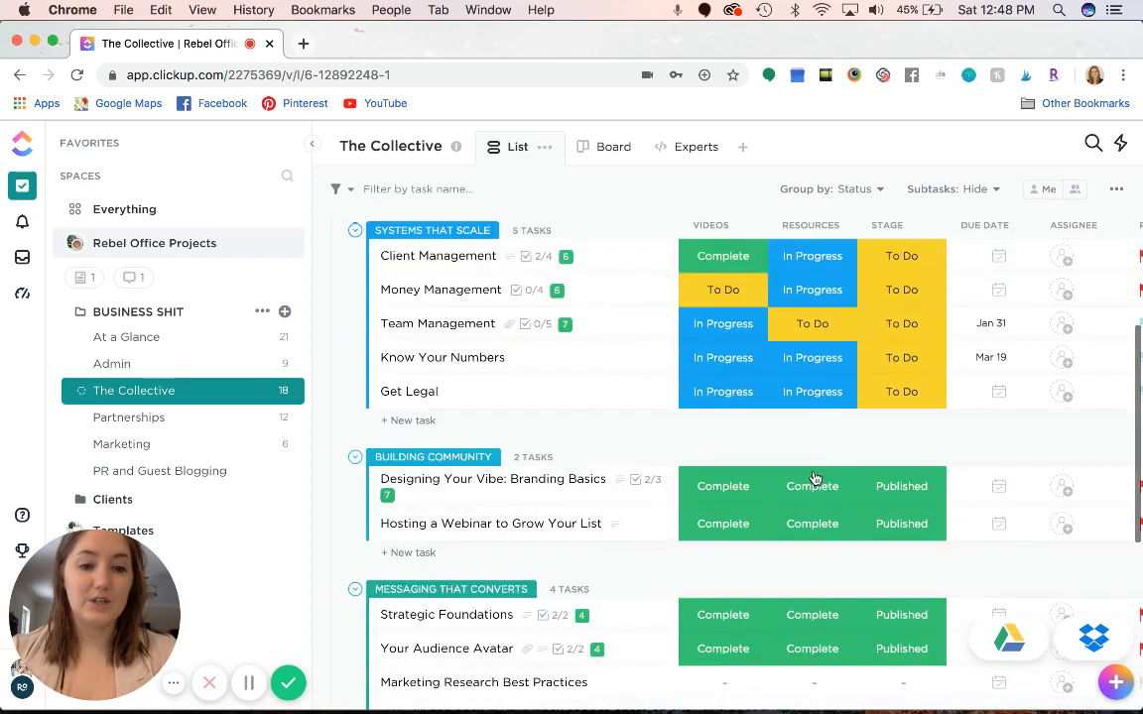
scroll(813, 479, down, 4)
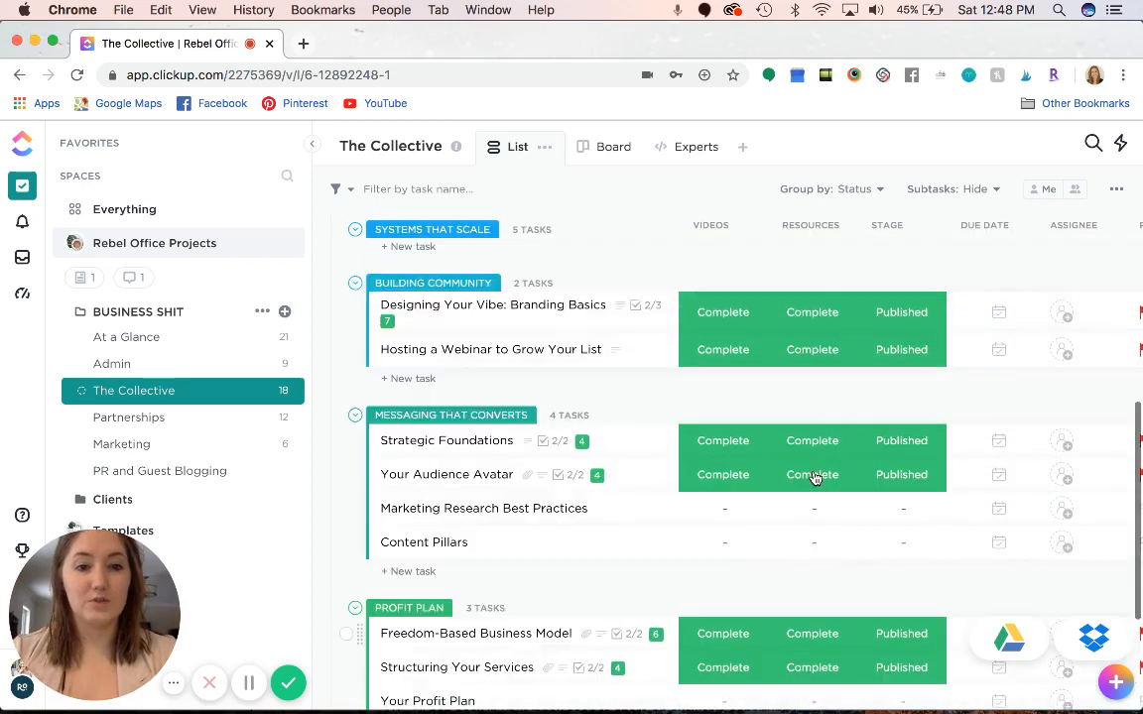
scroll(813, 477, up, 9)
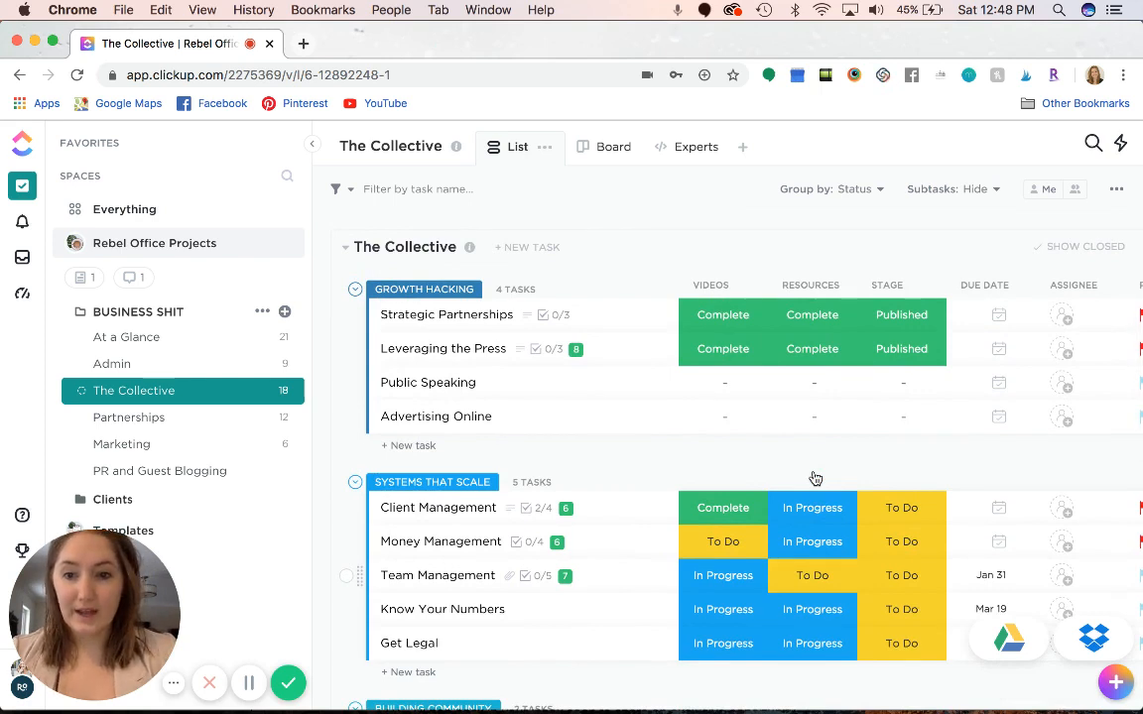
click(690, 149)
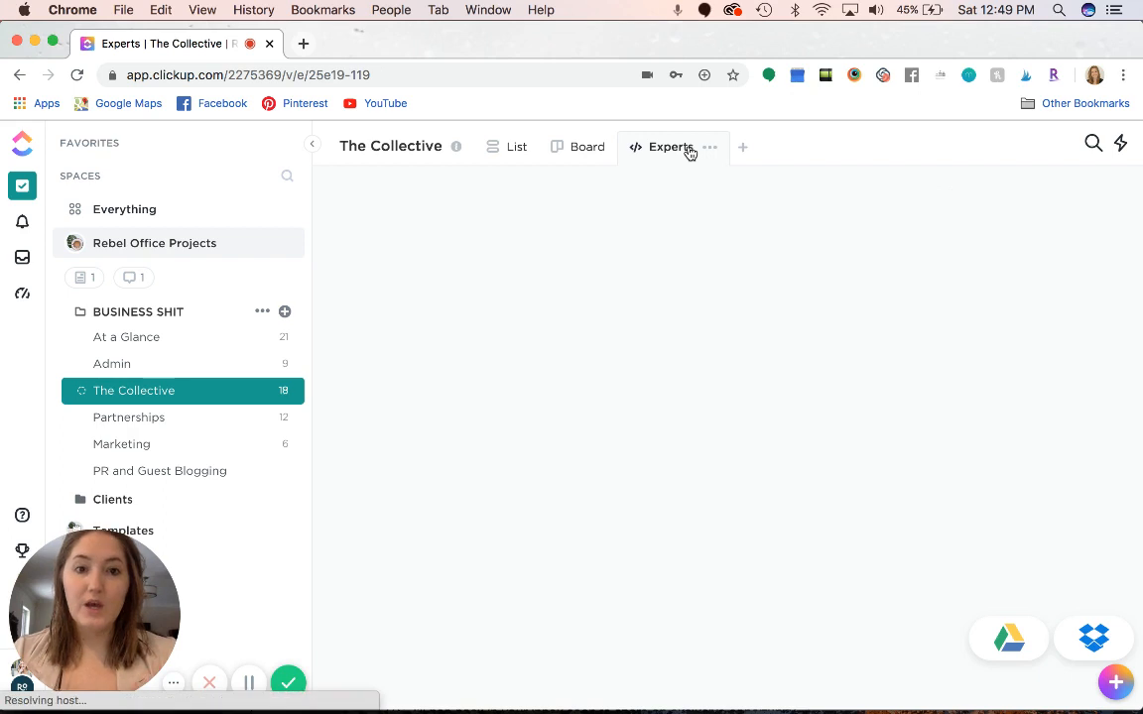
Open the Marketing list's Blogs view and examine the embedded Airtable's blog titles, document links, CTA and Author columns.
click(169, 448)
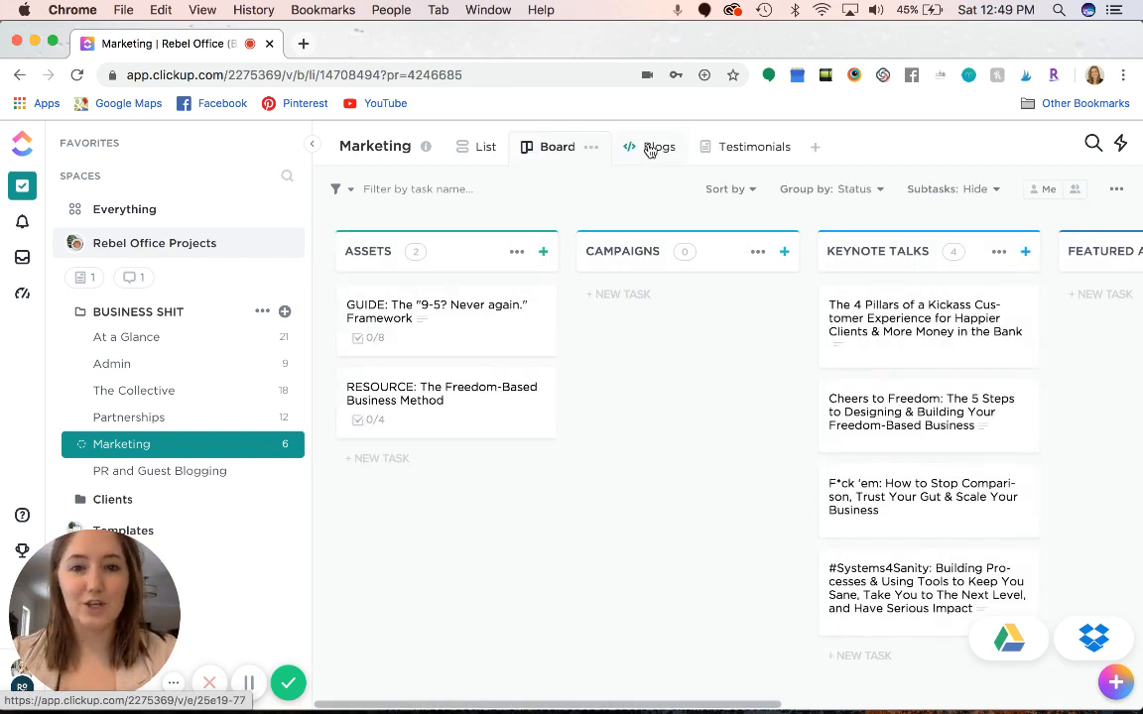
click(650, 149)
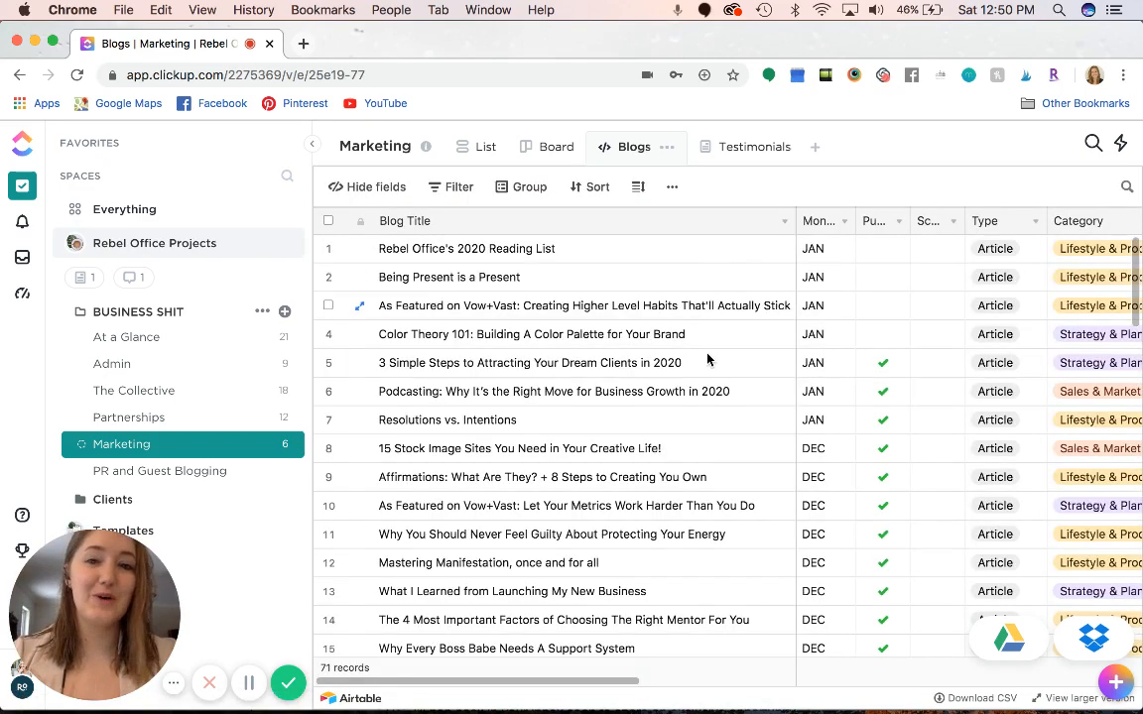
scroll(588, 458, down, 3)
scroll(588, 458, down, 10)
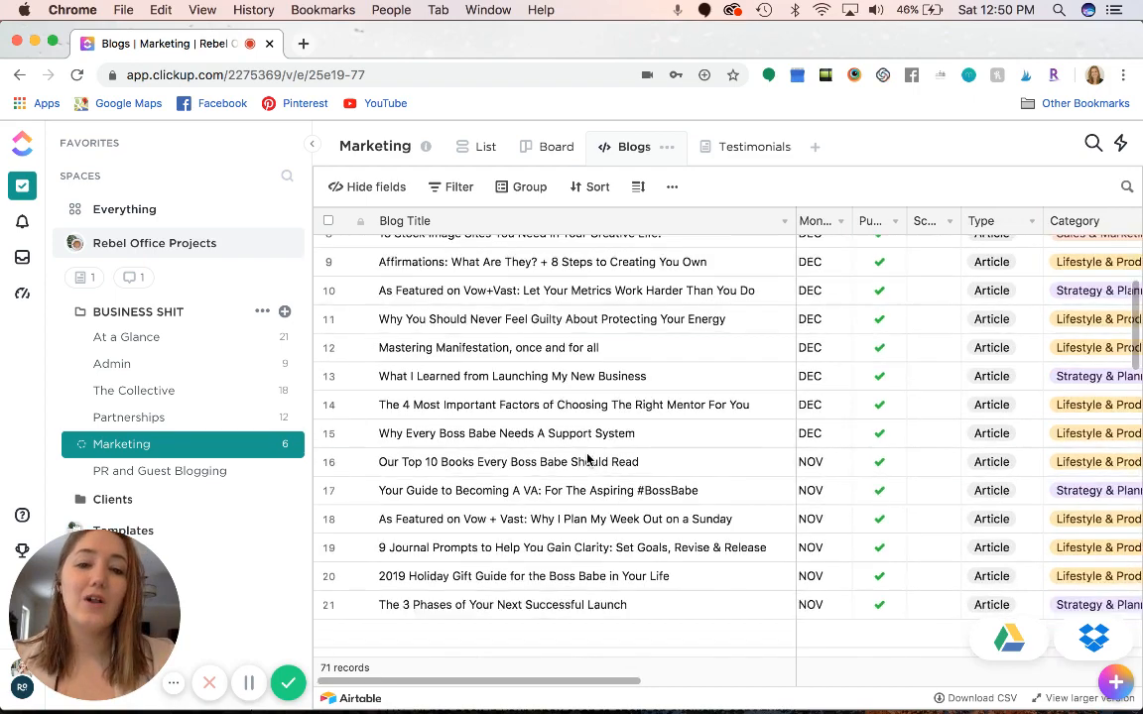
scroll(588, 459, right, 1)
scroll(588, 458, up, 6)
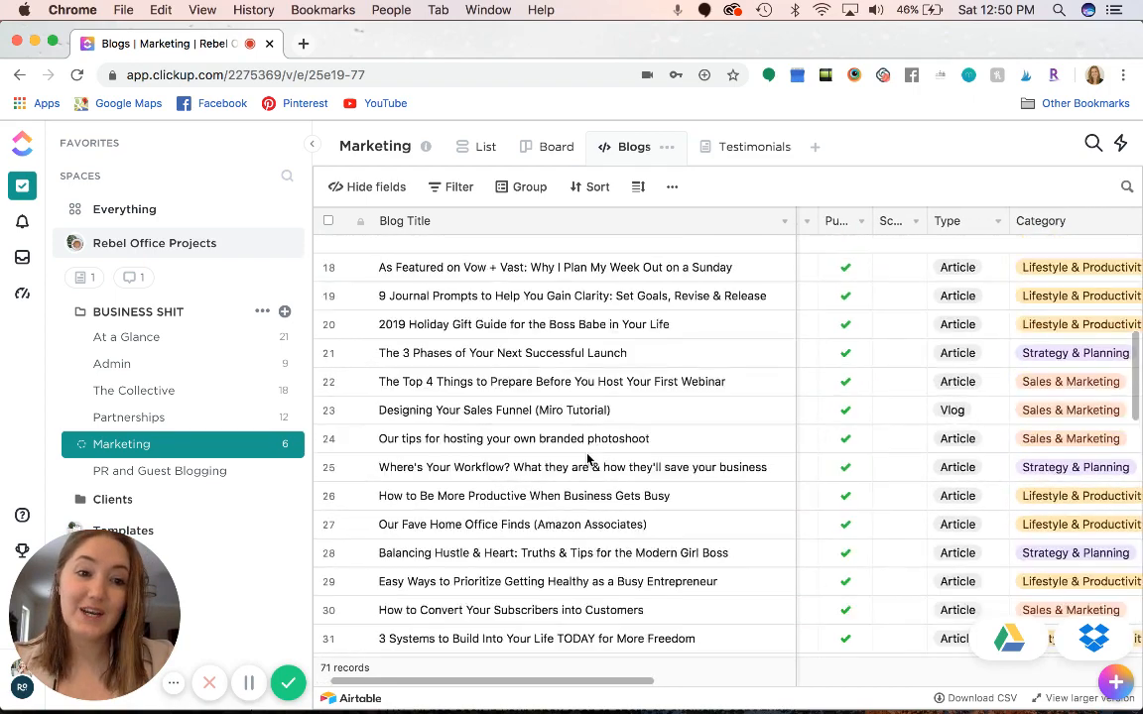
scroll(903, 424, right, 3)
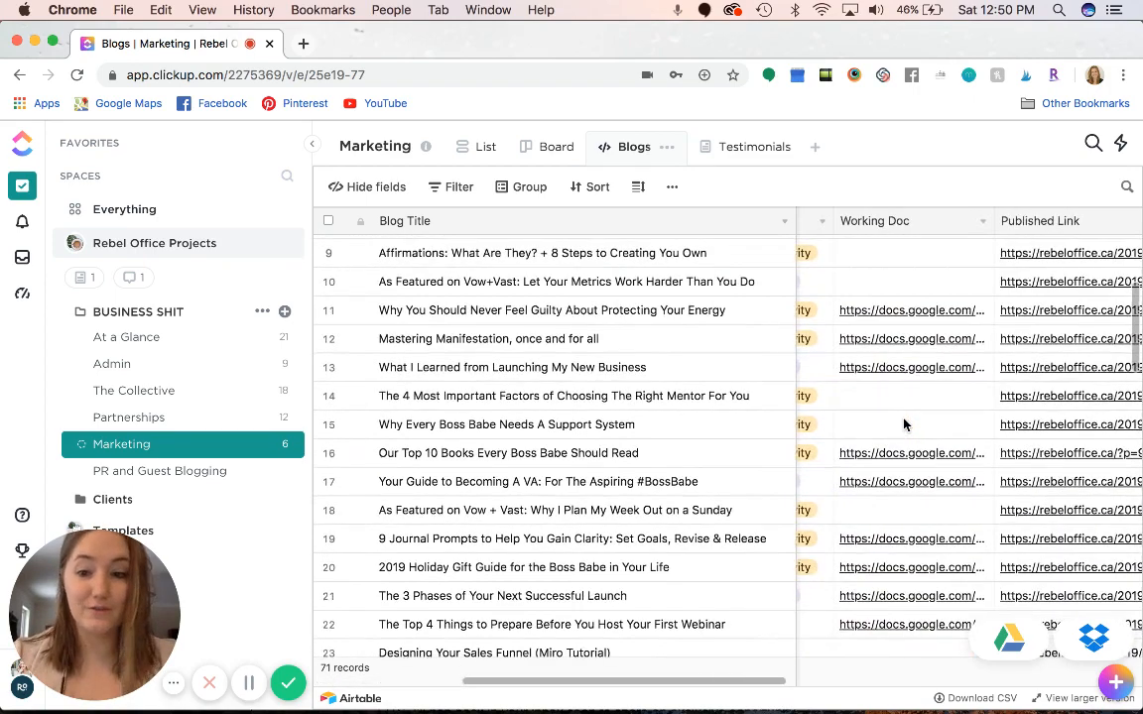
scroll(902, 423, right, 4)
scroll(902, 423, up, 1)
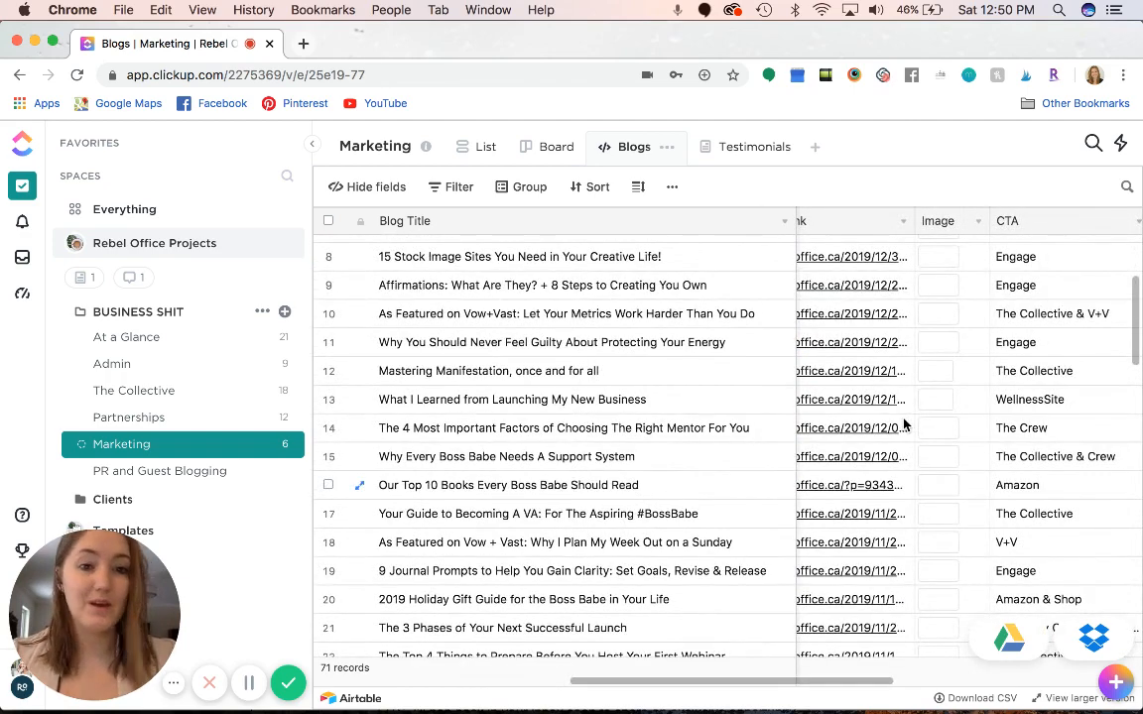
scroll(903, 424, up, 2)
scroll(903, 423, right, 4)
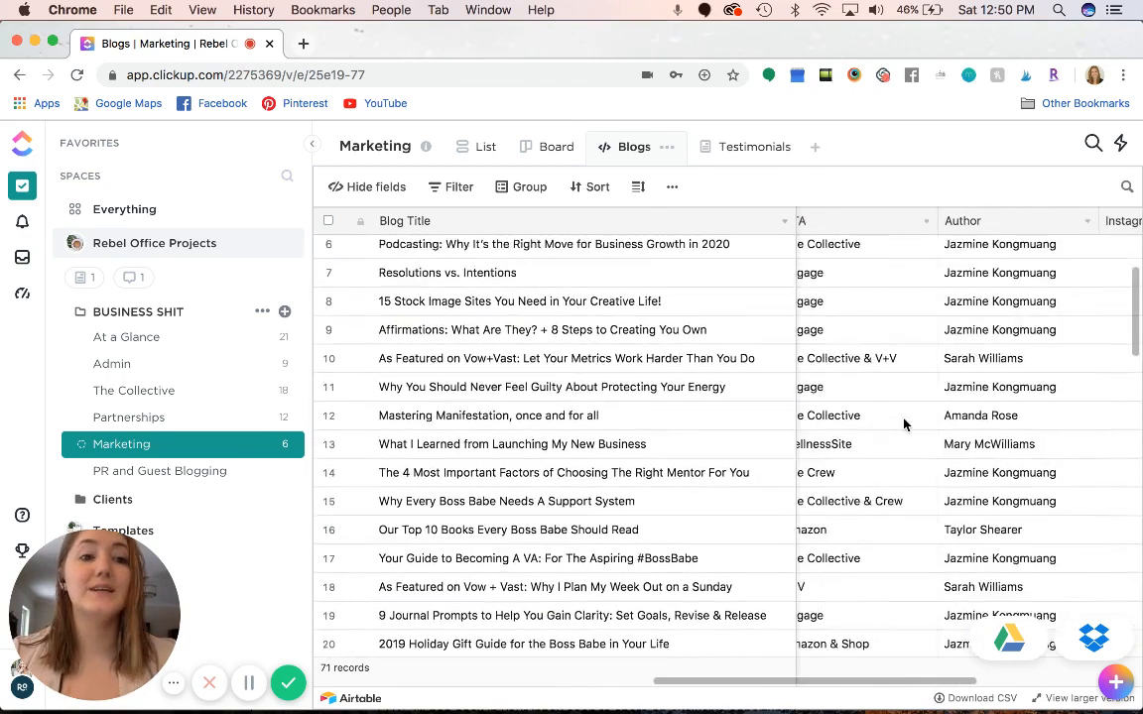
scroll(903, 423, up, 4)
scroll(903, 424, left, 1)
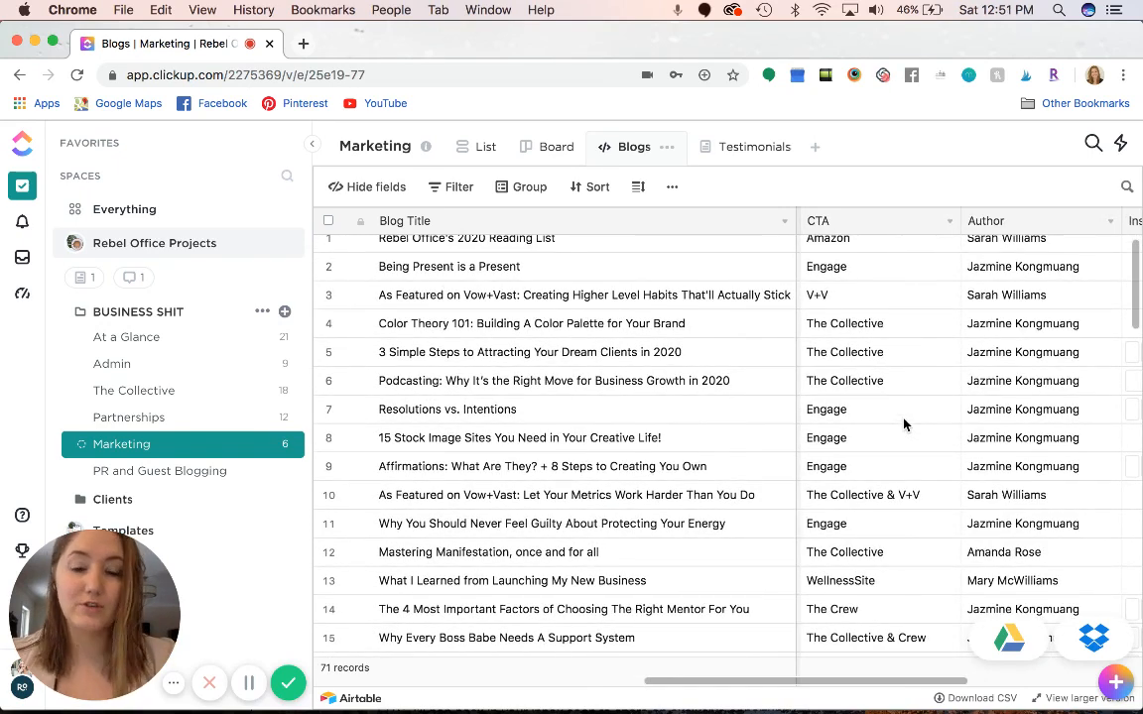
Show the Embed HTML option for a new Embed view in Marketing and cancel without creating the view.
click(813, 147)
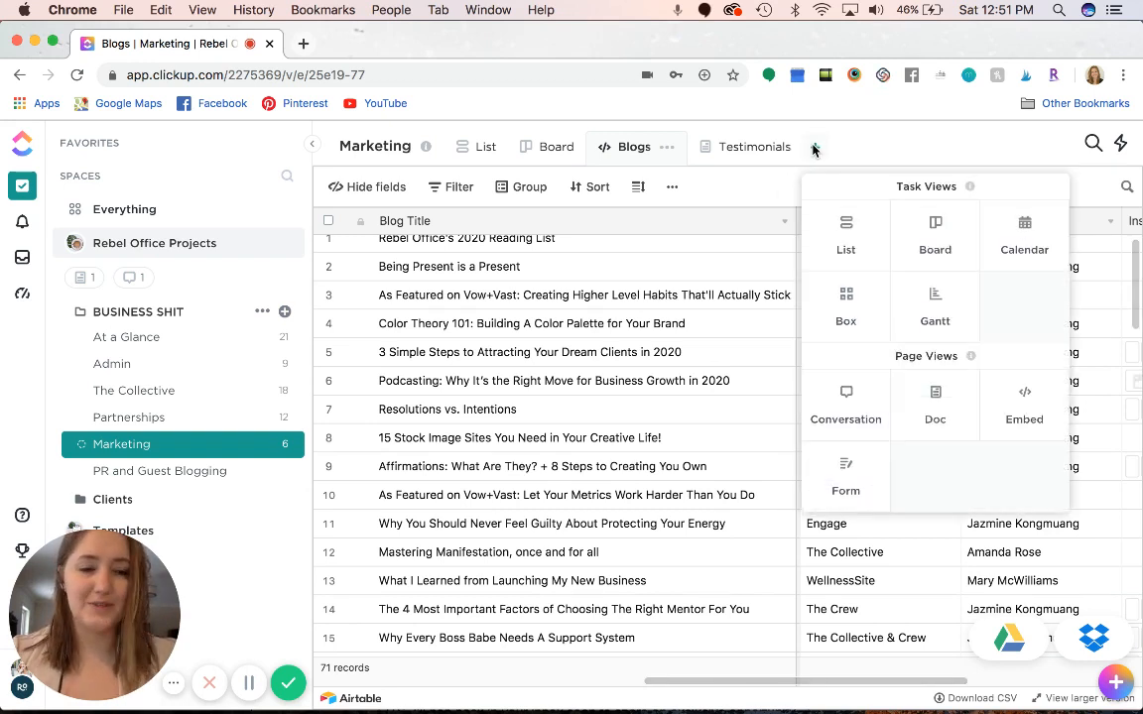
click(1011, 401)
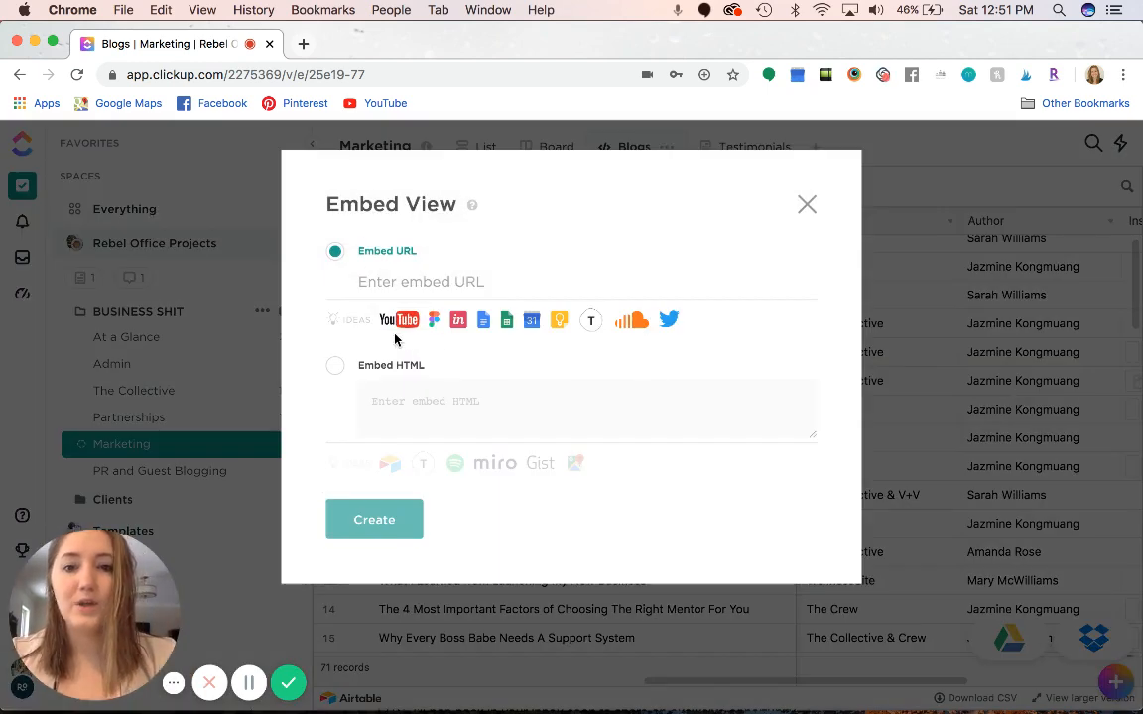
click(335, 365)
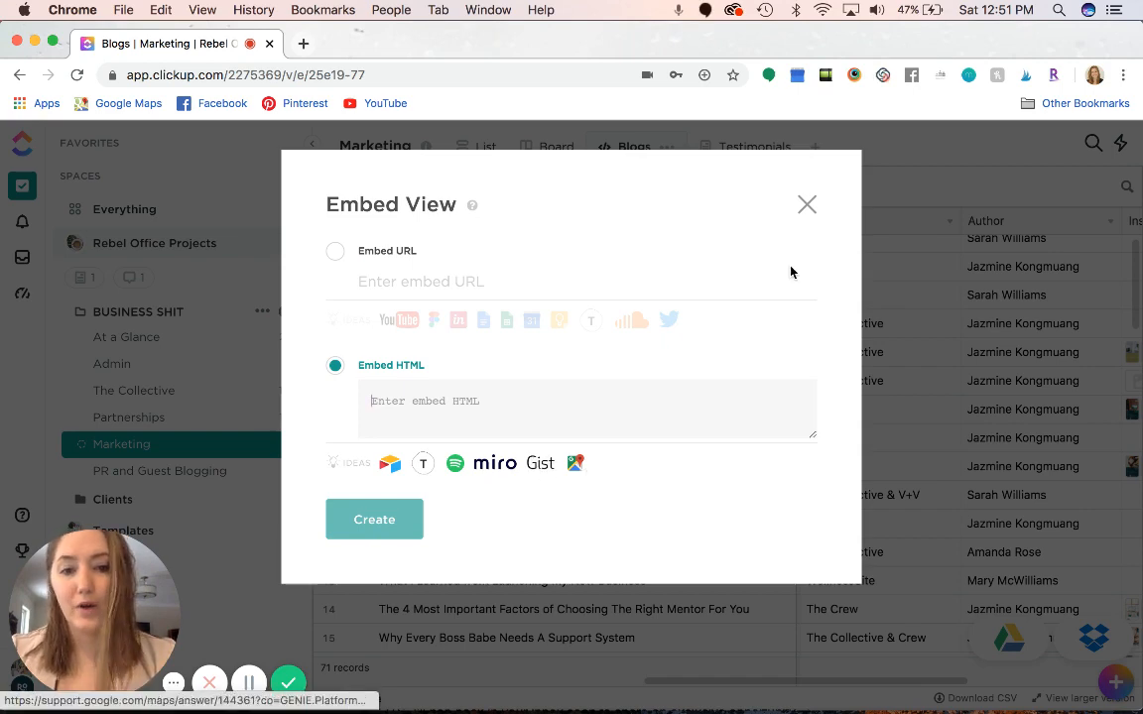
click(806, 204)
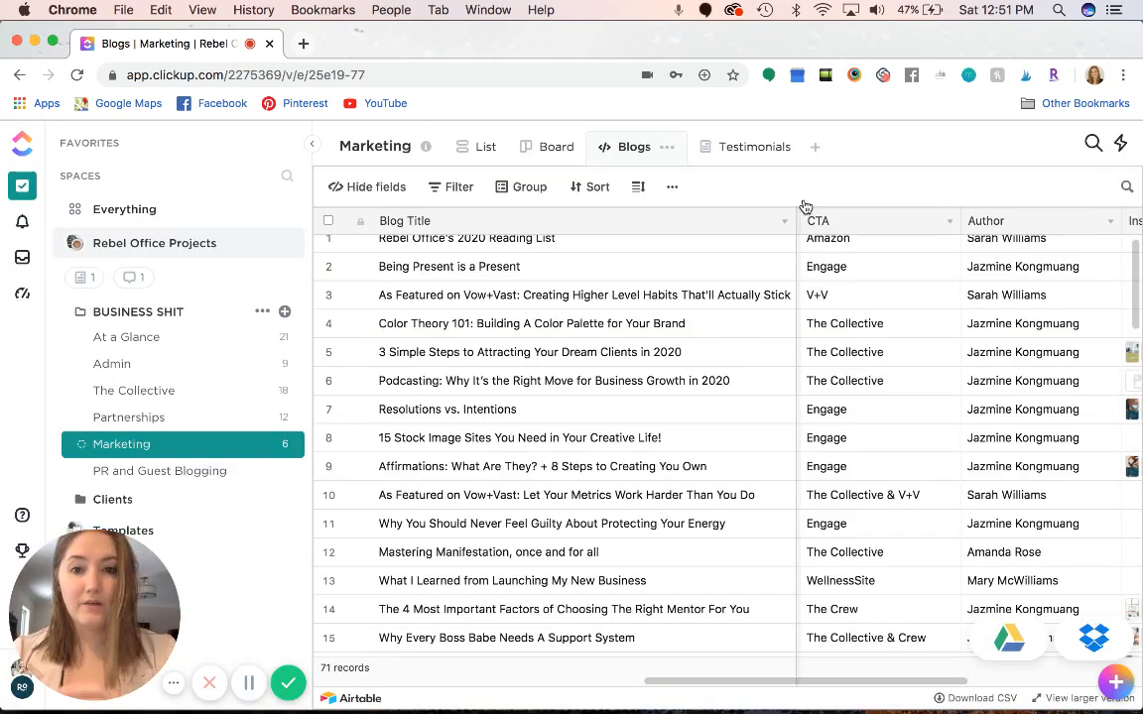
Open the Marketing list's Testimonials doc at The Collective page.
click(753, 148)
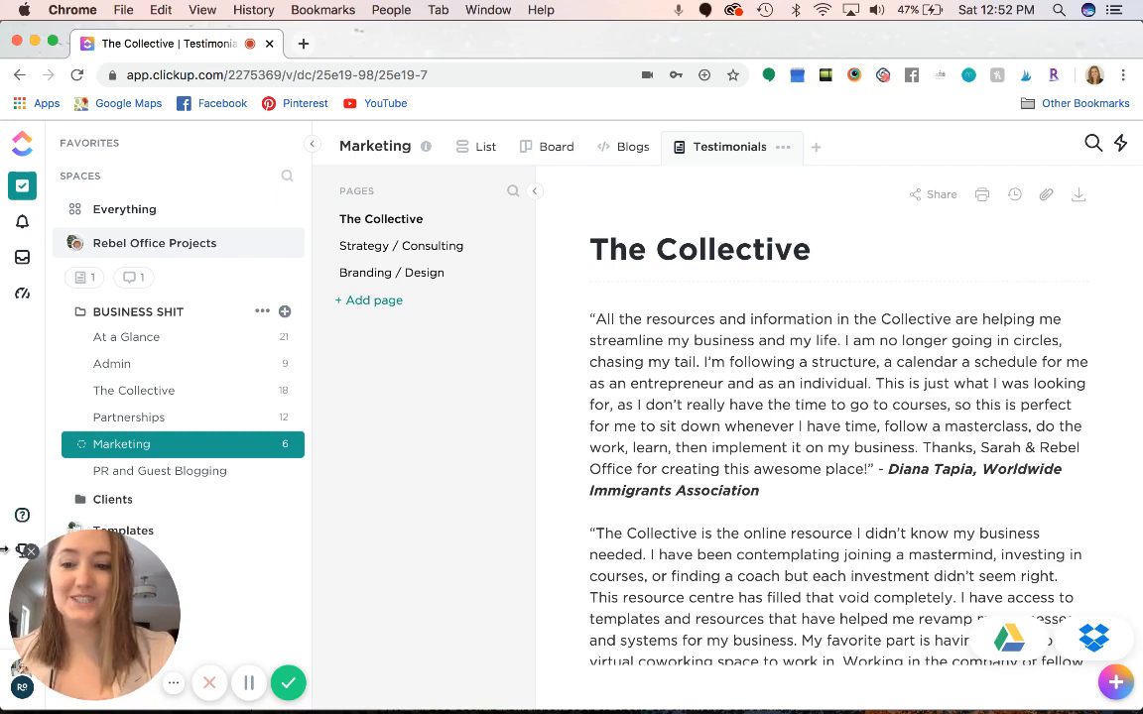
Open the "500 members in The Collective" goal from Goals and review its targets and timeline.
drag(127, 588, 184, 589)
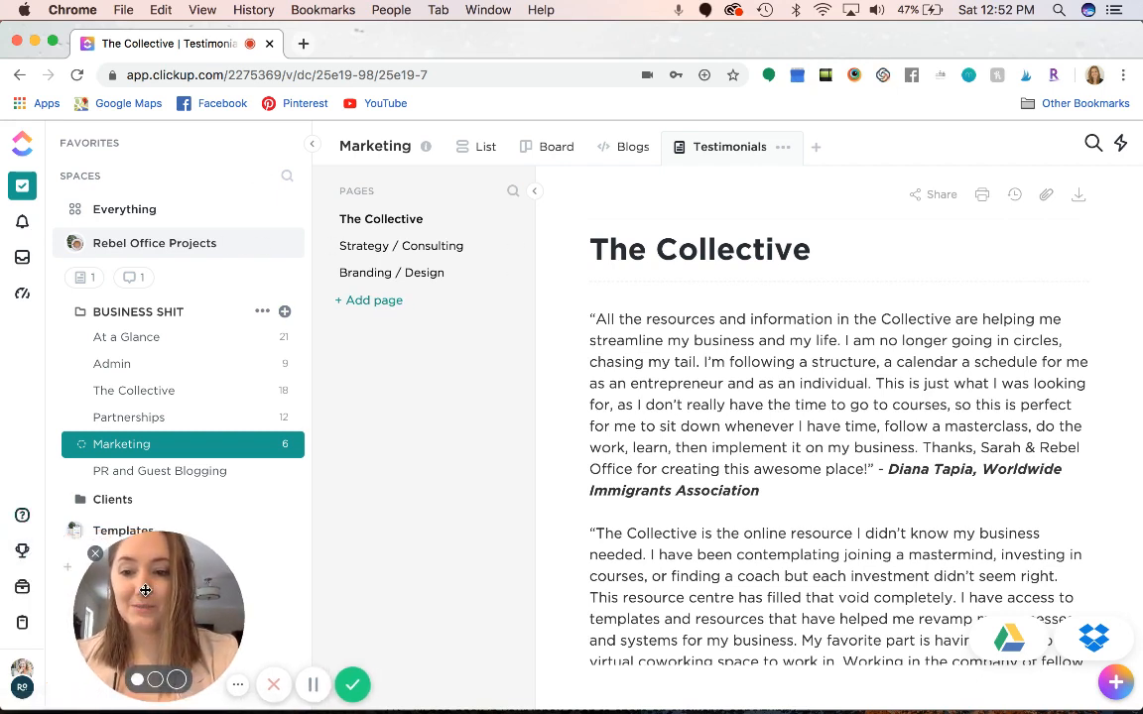
click(25, 557)
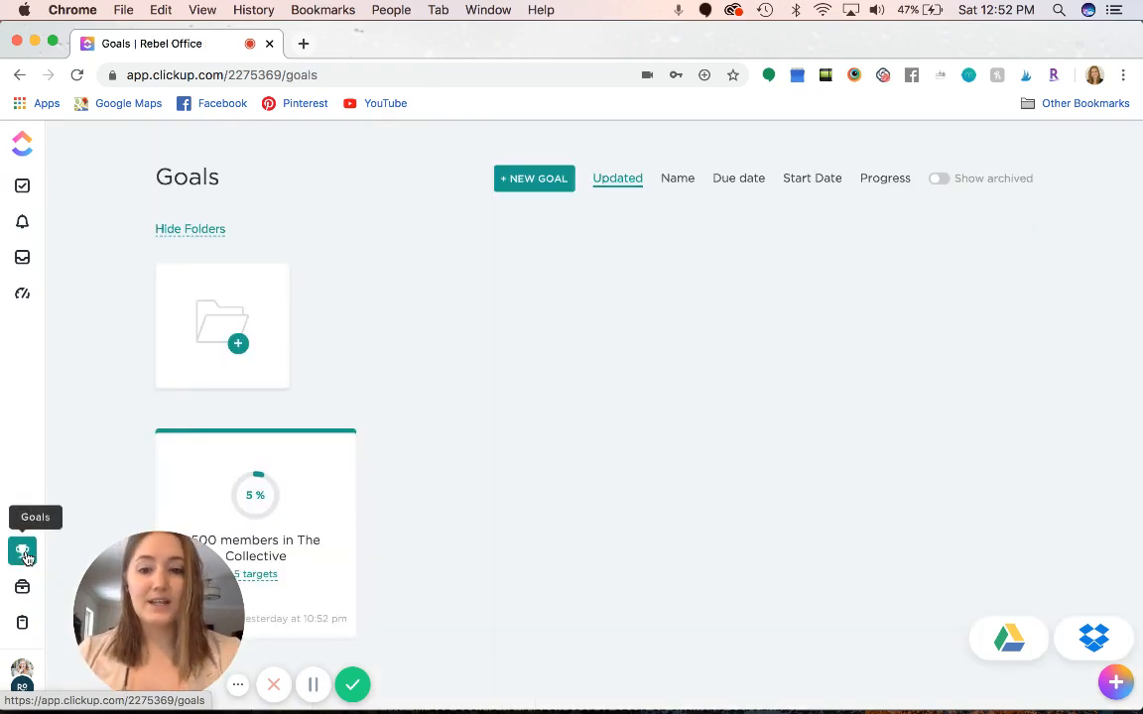
click(313, 508)
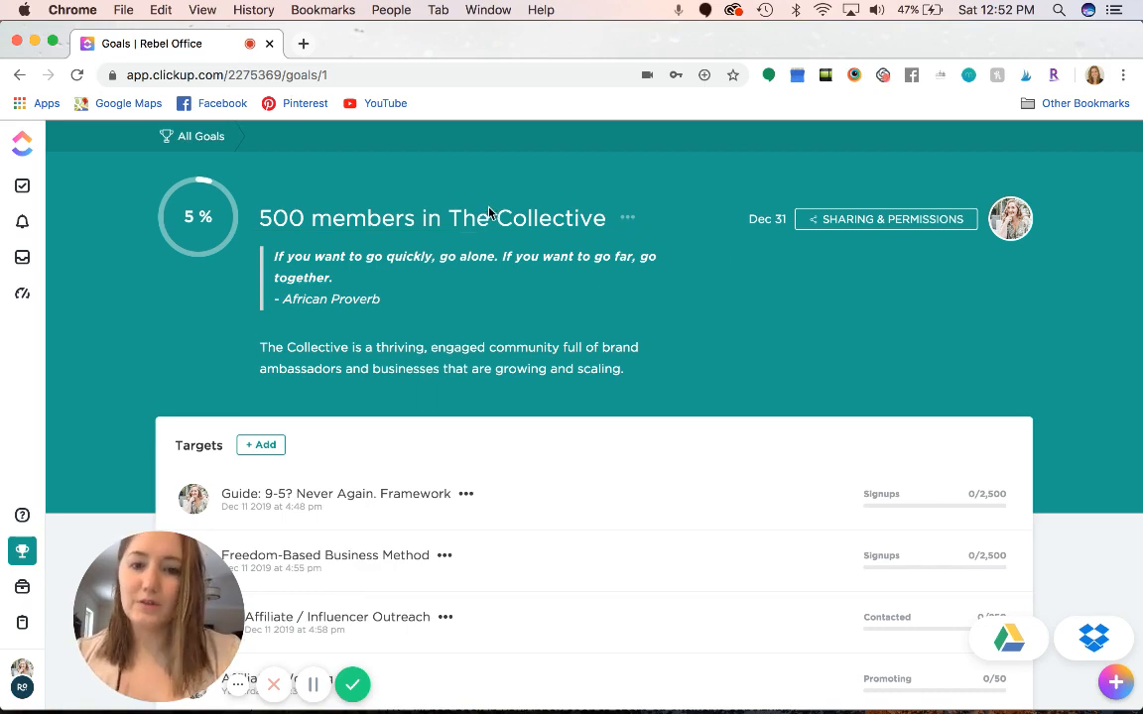
scroll(488, 211, down, 1)
scroll(490, 214, down, 5)
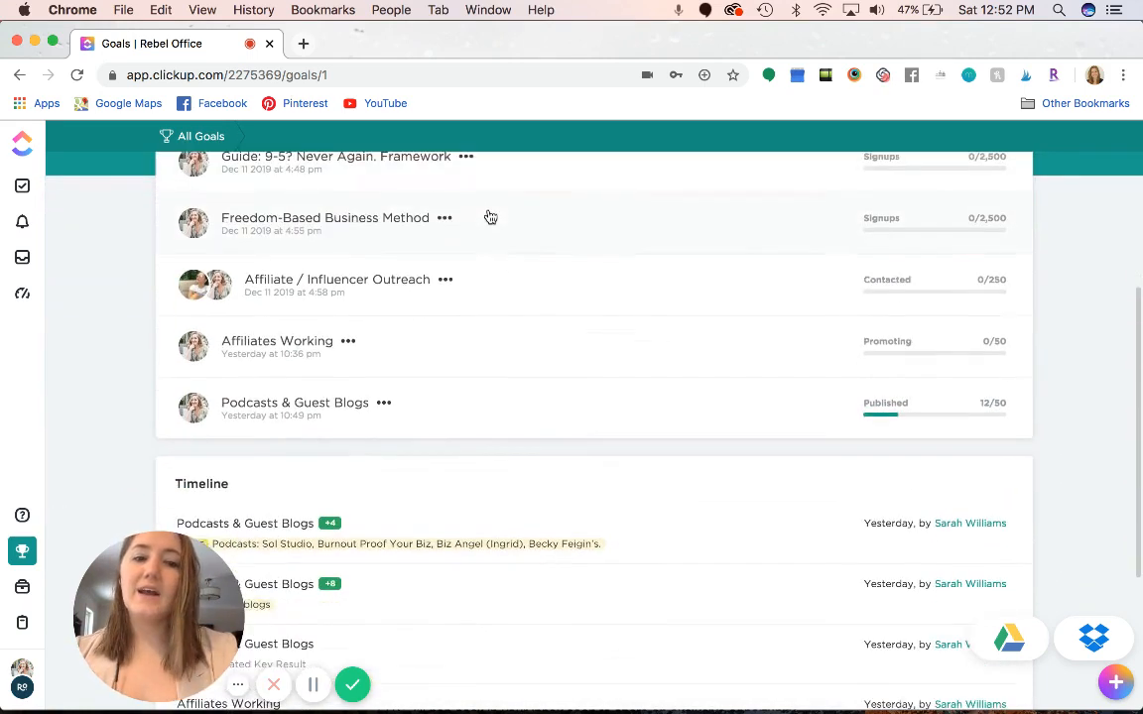
scroll(546, 350, up, 2)
scroll(546, 351, up, 1)
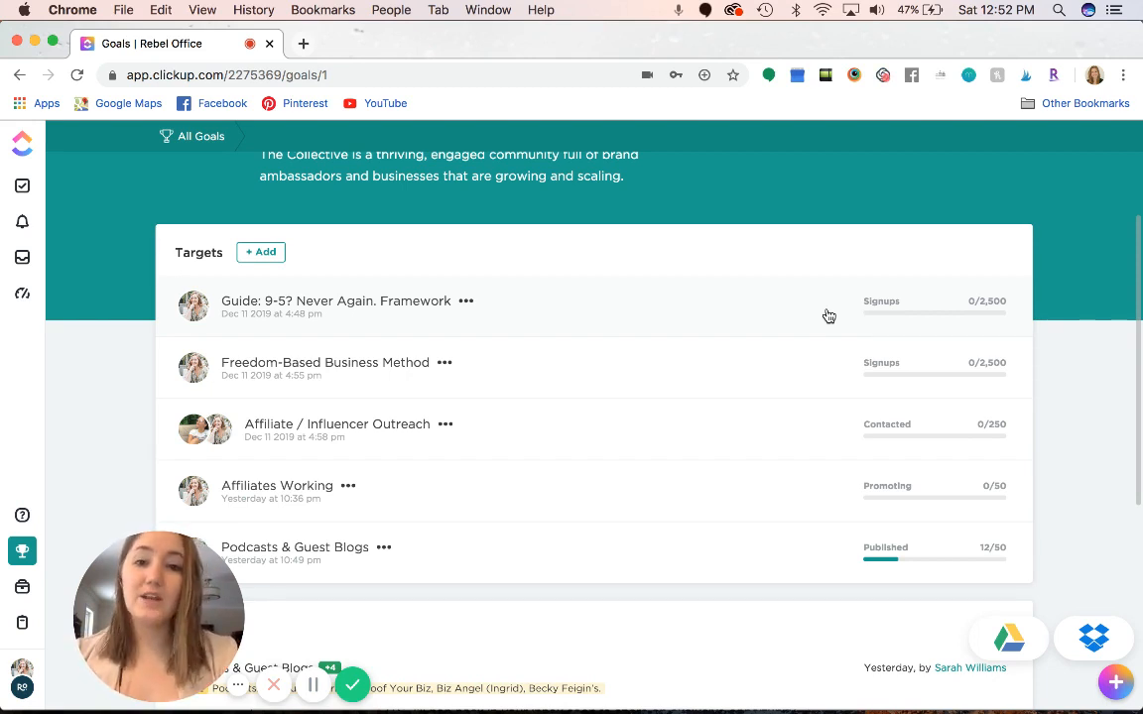
Try an increase of 1 for the Podcasts & Guest Blogs target, clear it and close without updating.
click(472, 546)
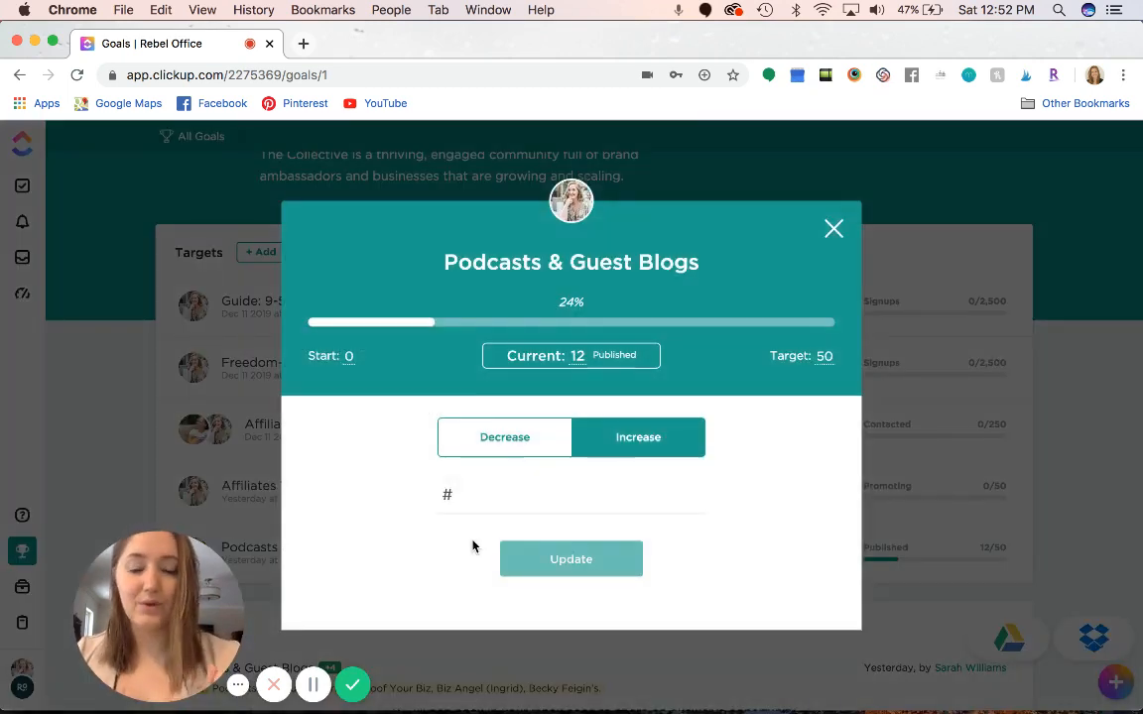
click(518, 501)
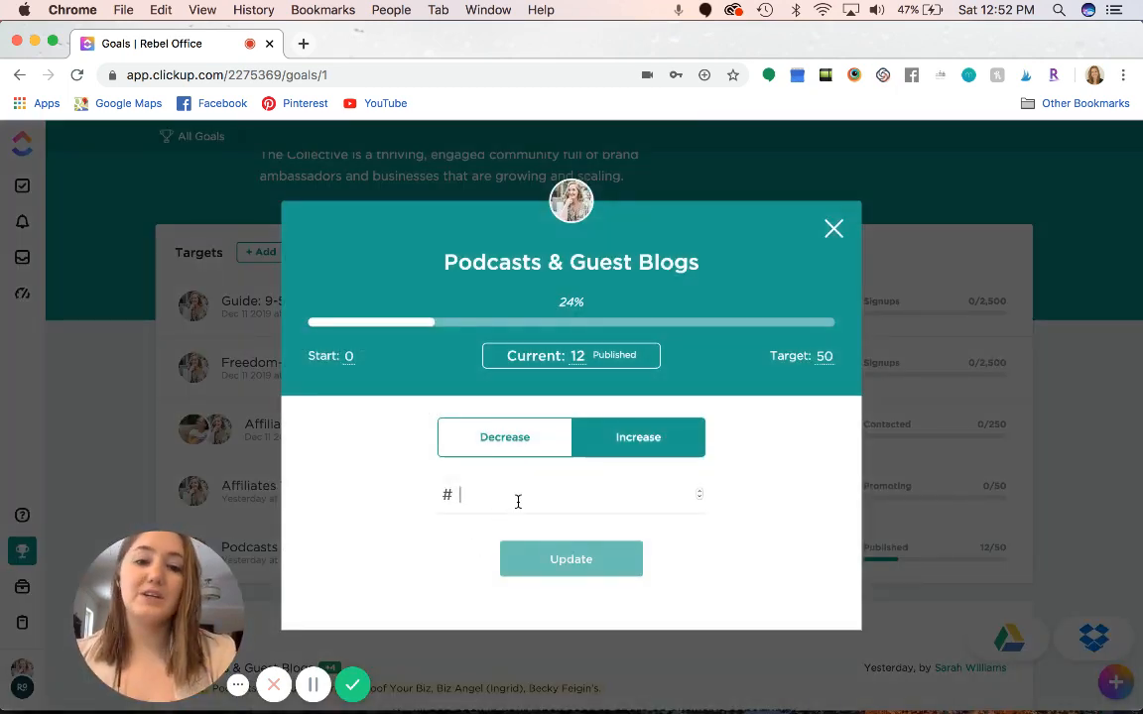
text(1)
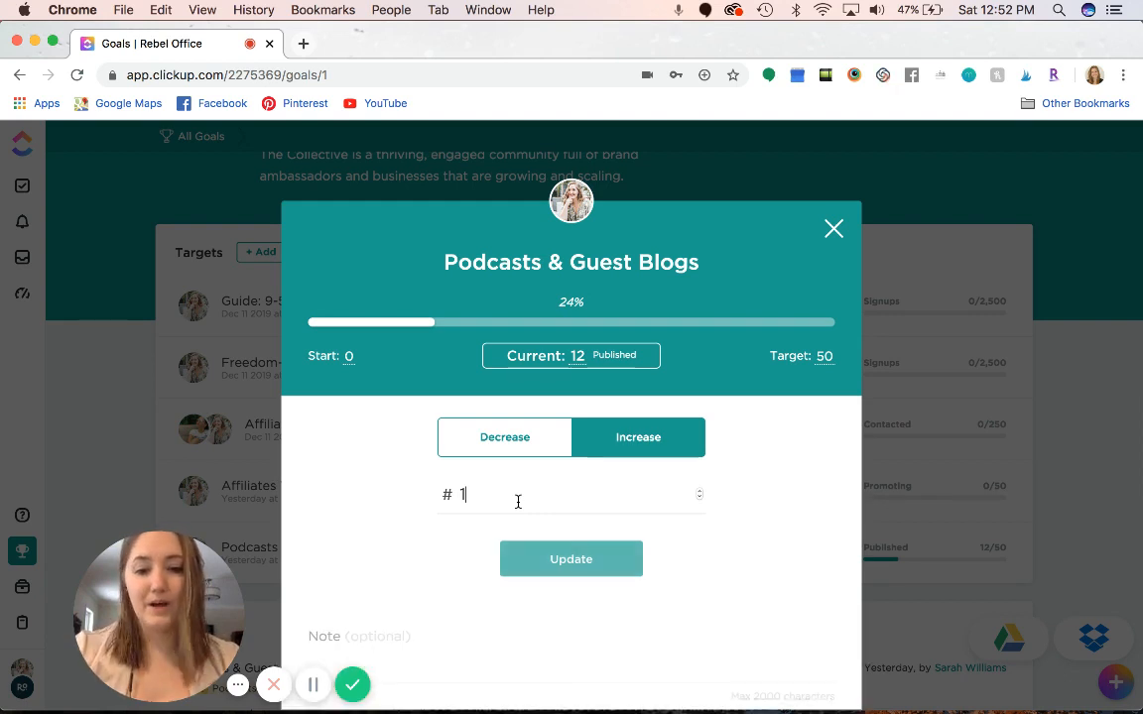
key(BackSpace)
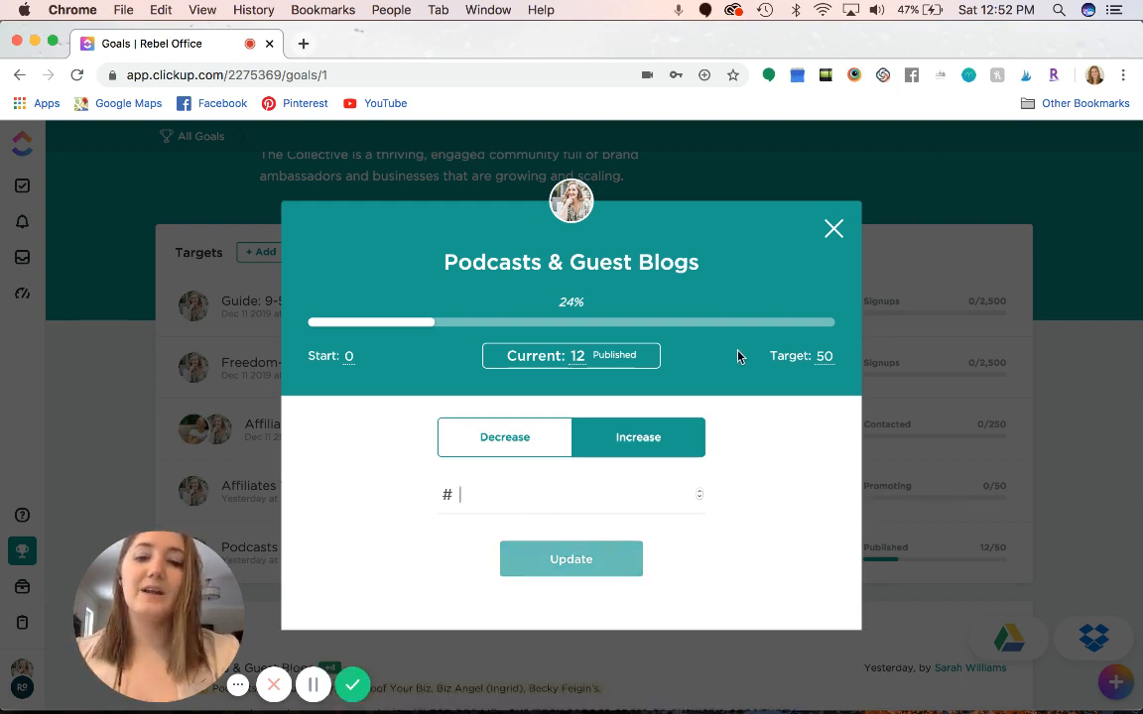
click(832, 228)
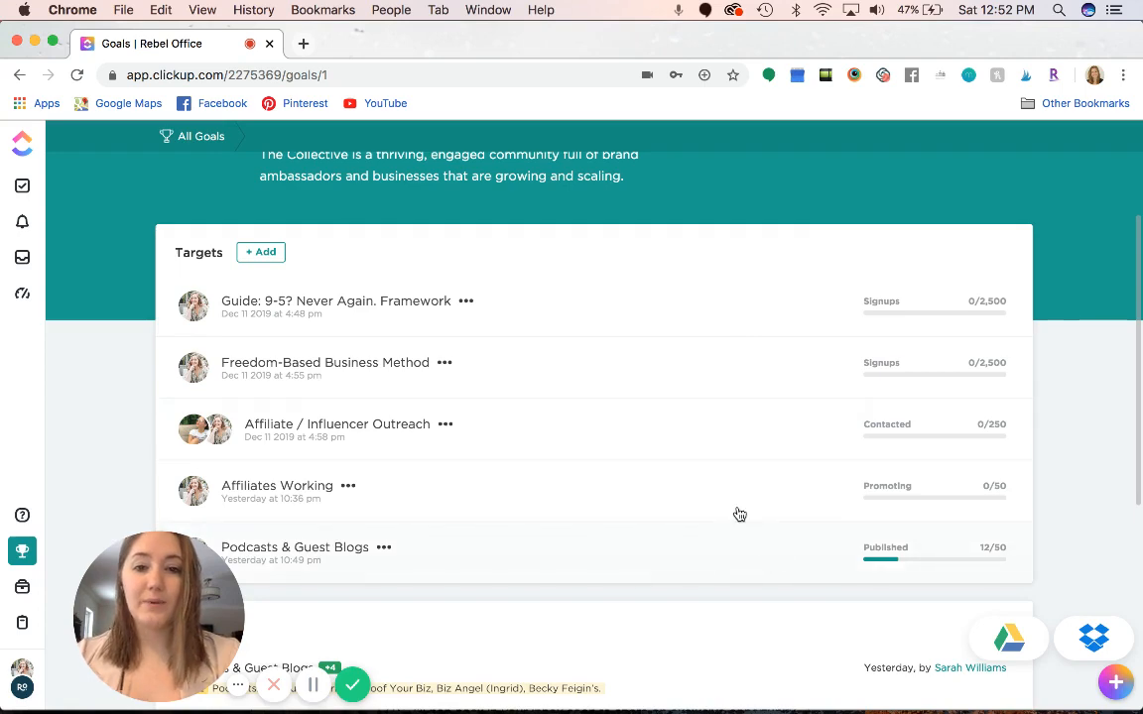
Review the description of the "500 members in The Collective" goal together with its list of targets.
scroll(739, 514, up, 5)
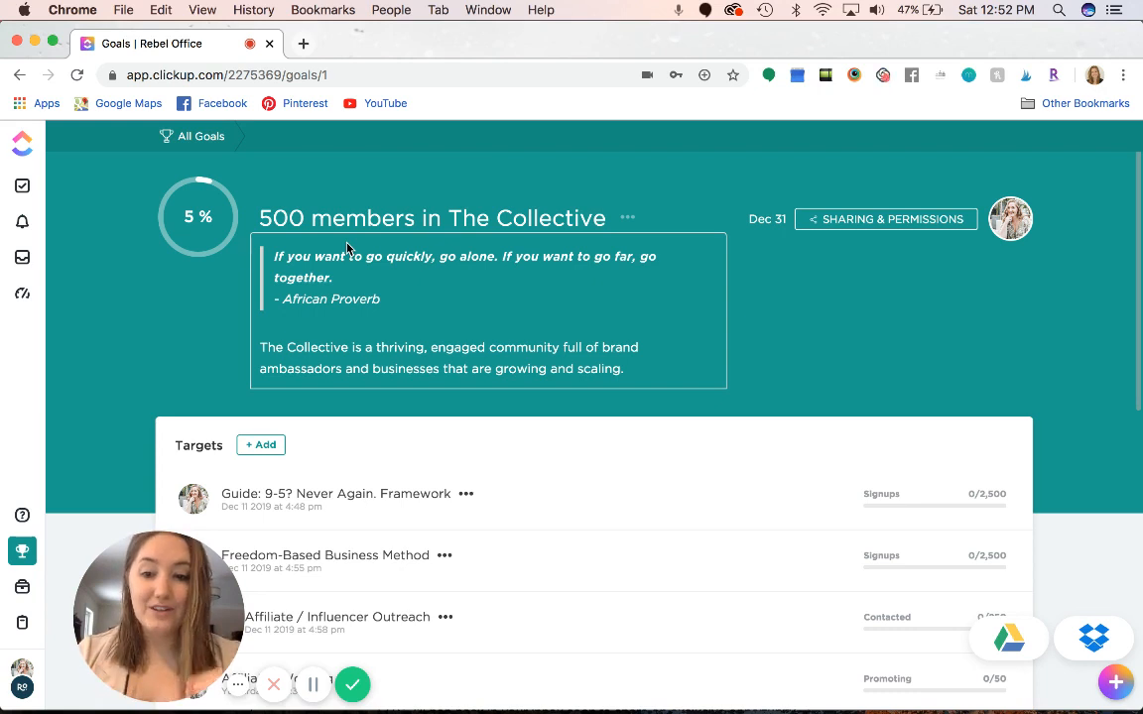
scroll(348, 247, down, 5)
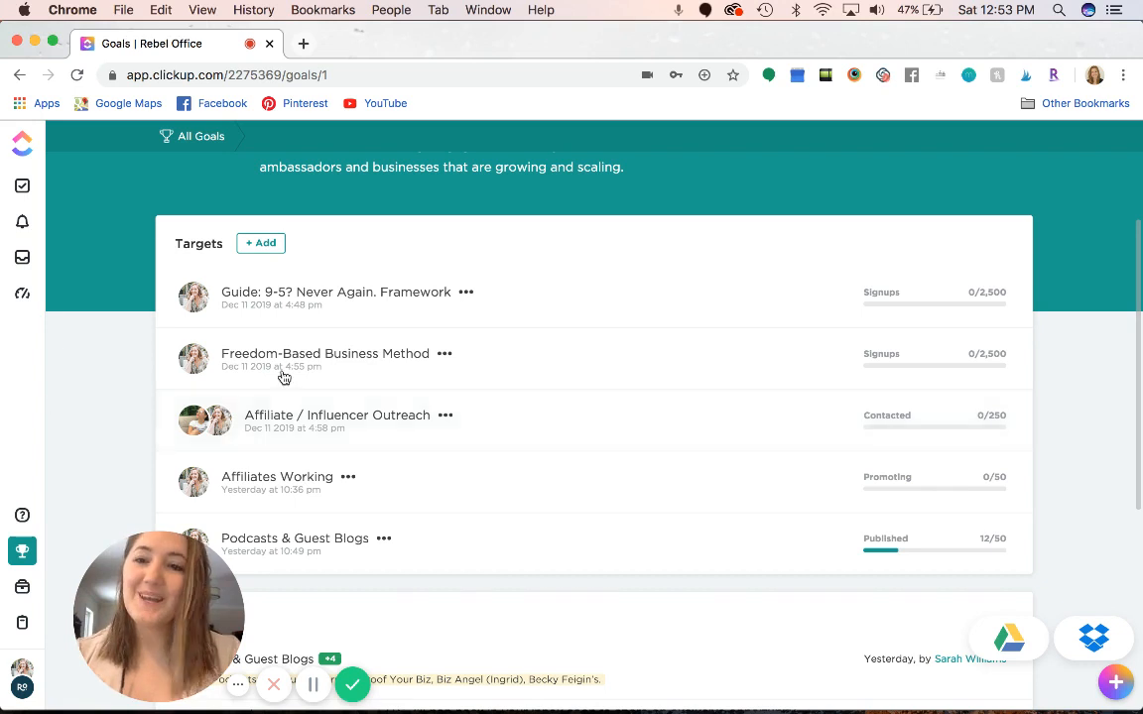
scroll(282, 375, up, 5)
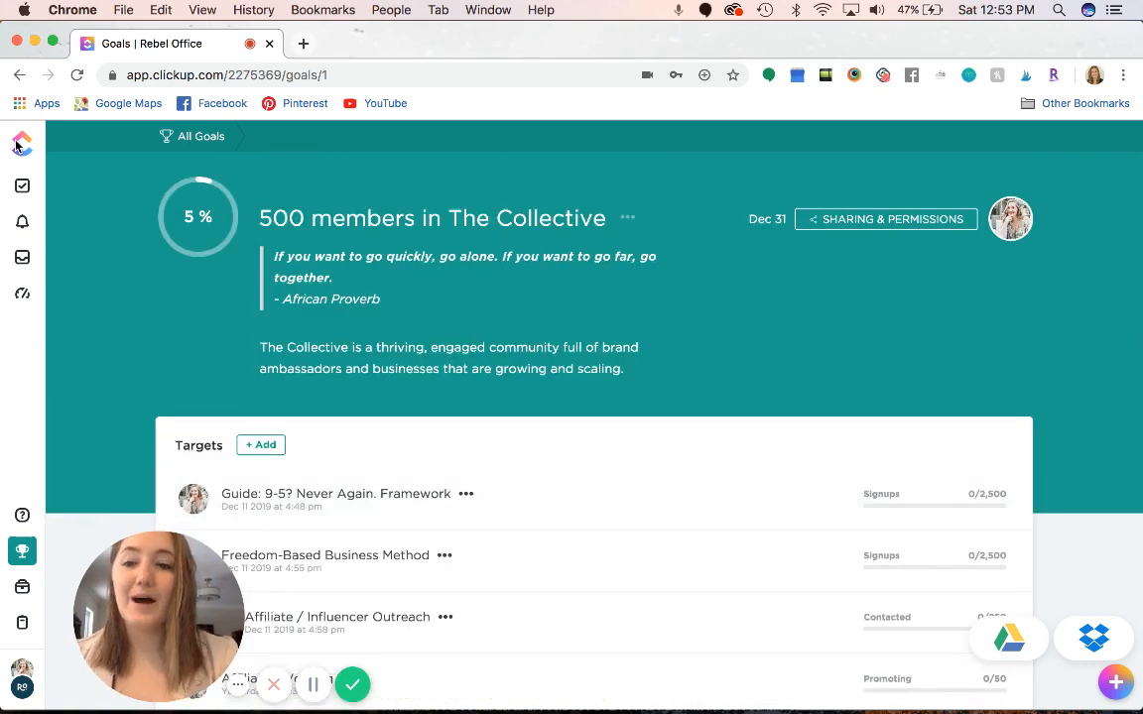